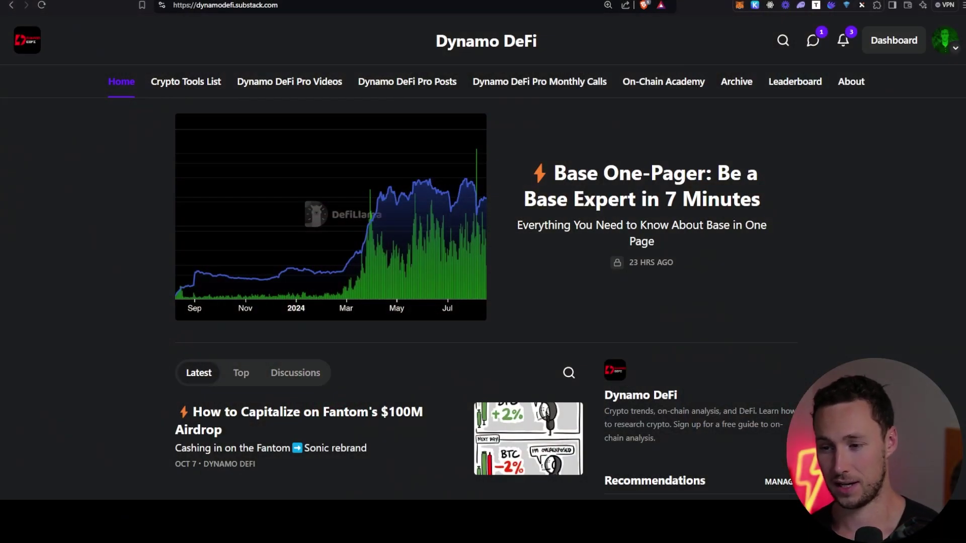
Load the Introduction to On-Chain Analysis PDF, skim pages 1–6, and return to page 1.
click(287, 8)
click(287, 9)
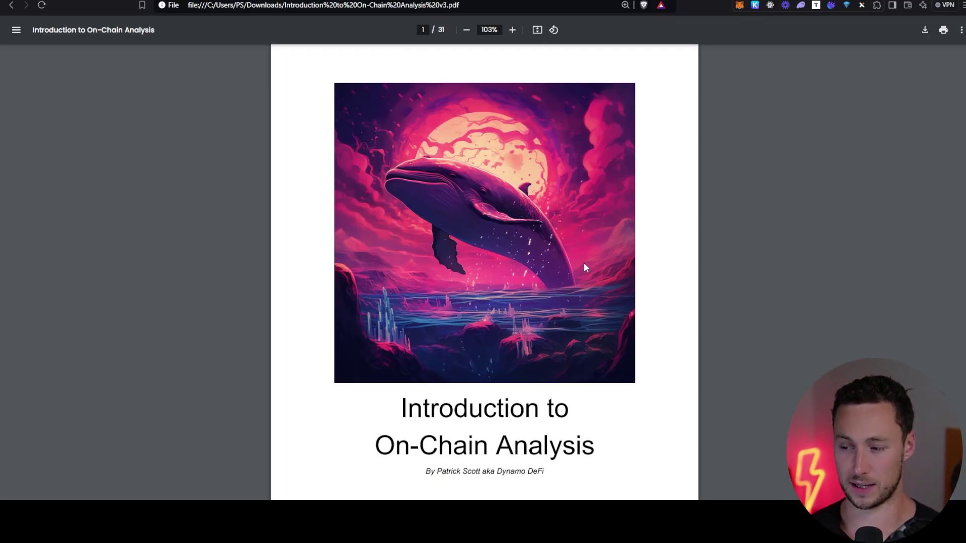
scroll(584, 265, down, 3)
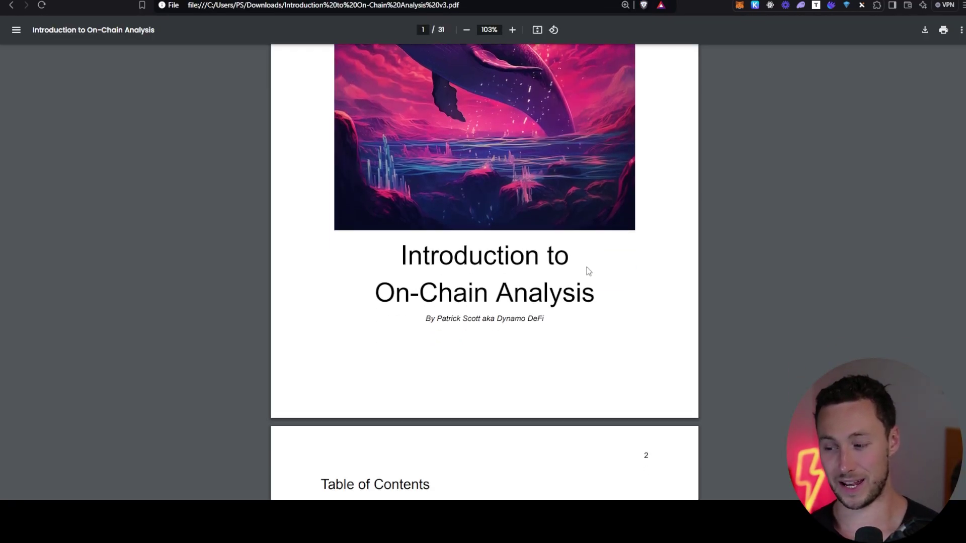
scroll(589, 271, down, 15)
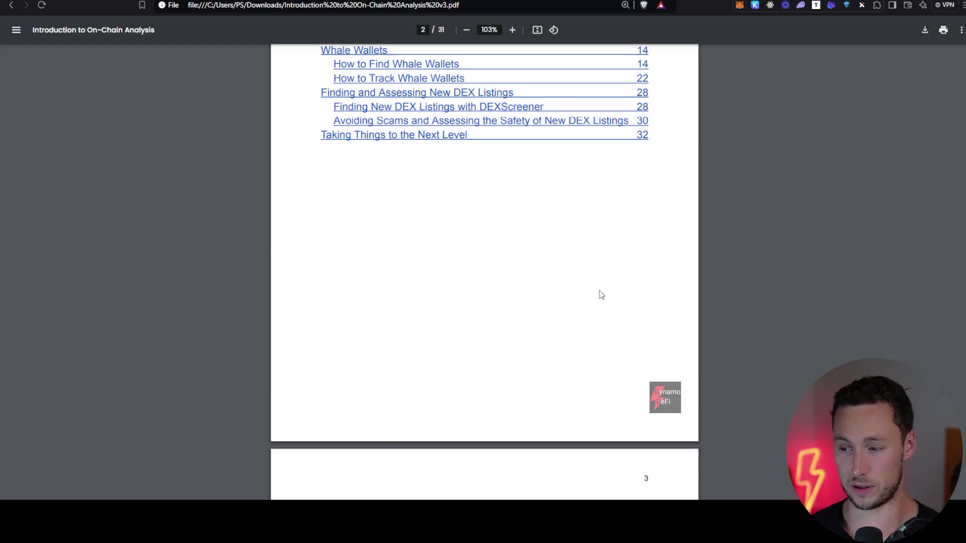
scroll(599, 297, down, 20)
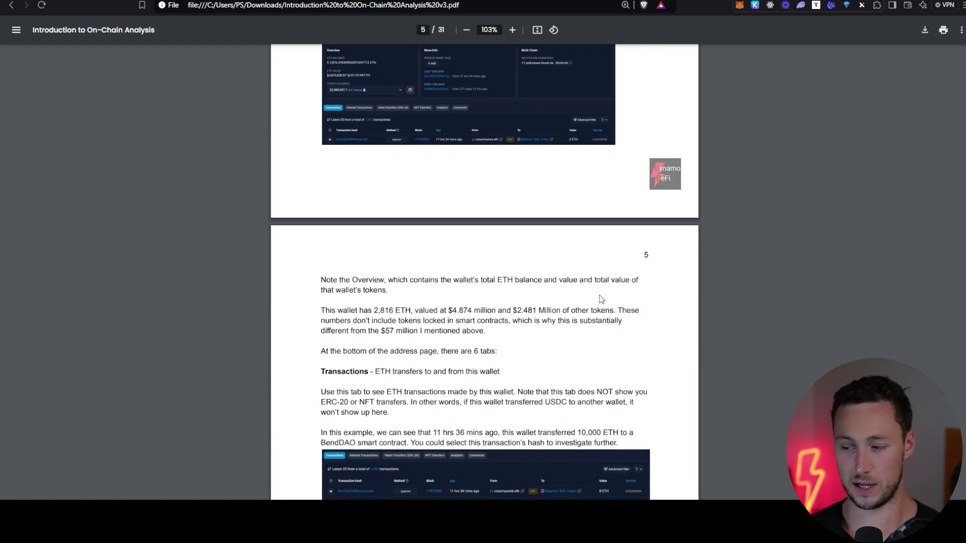
scroll(600, 297, down, 10)
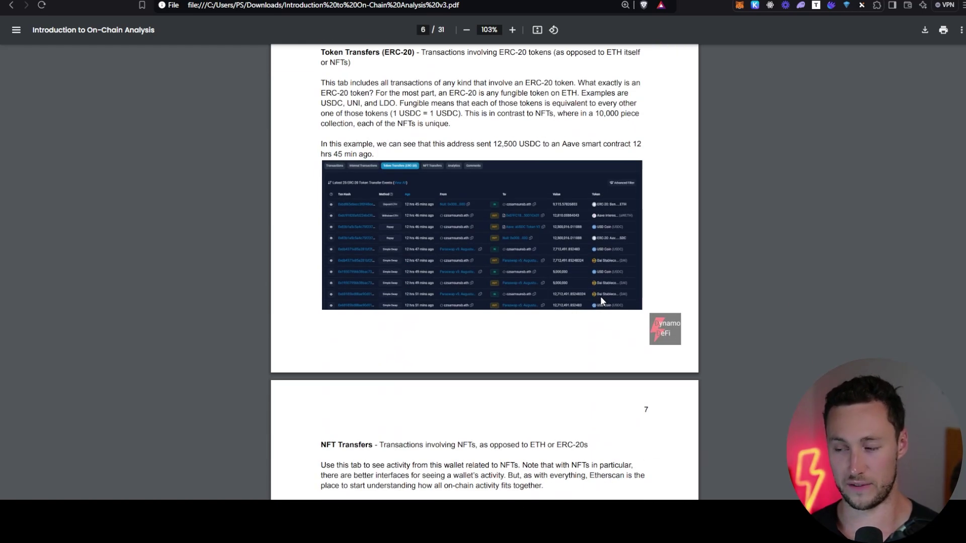
scroll(608, 326, up, 14)
scroll(608, 331, up, 20)
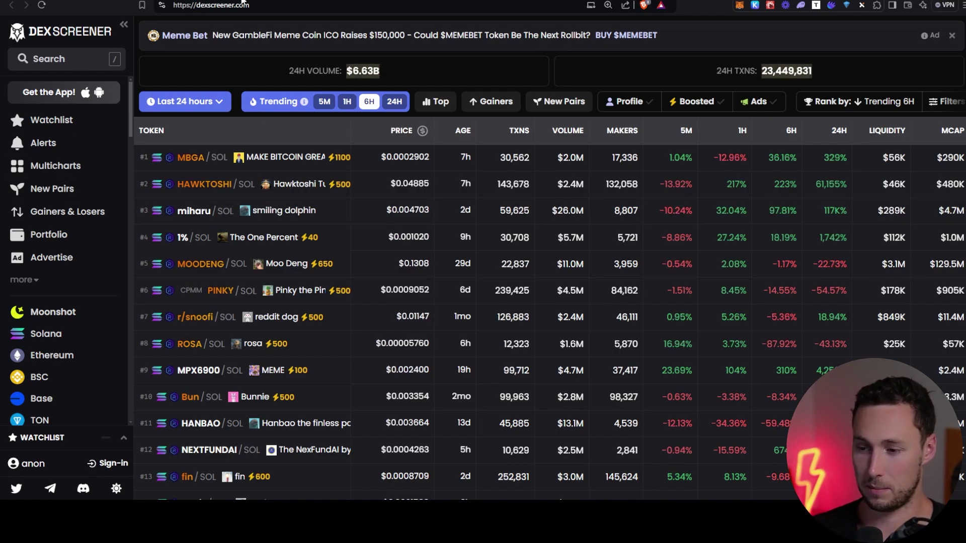
Go to dexscreener.com, scroll the Trending 6H Solana list to SIGMA, then visit pump.fun/board.
click(211, 6)
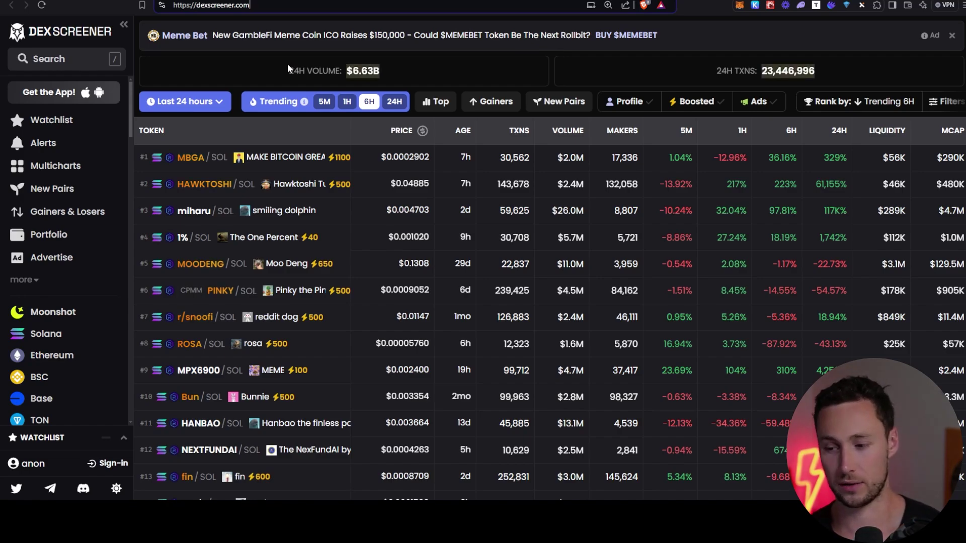
scroll(192, 159, down, 1)
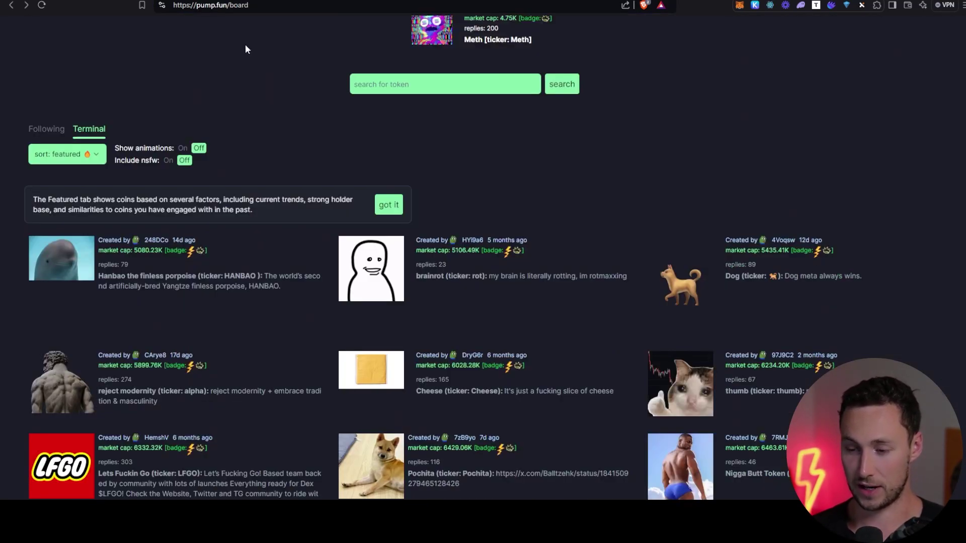
scroll(246, 49, up, 2)
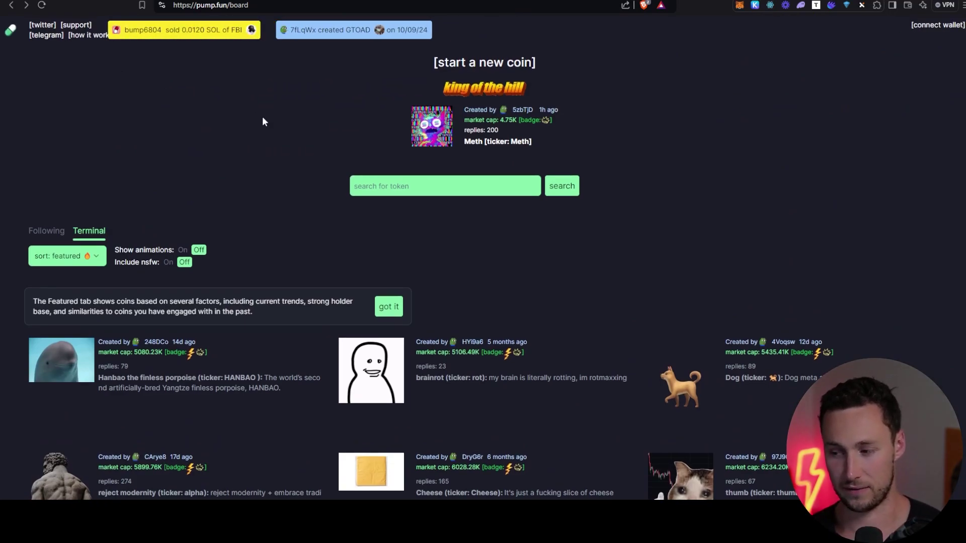
Sort the pump.fun coin board by market cap, largest first, and scroll the listings.
click(75, 256)
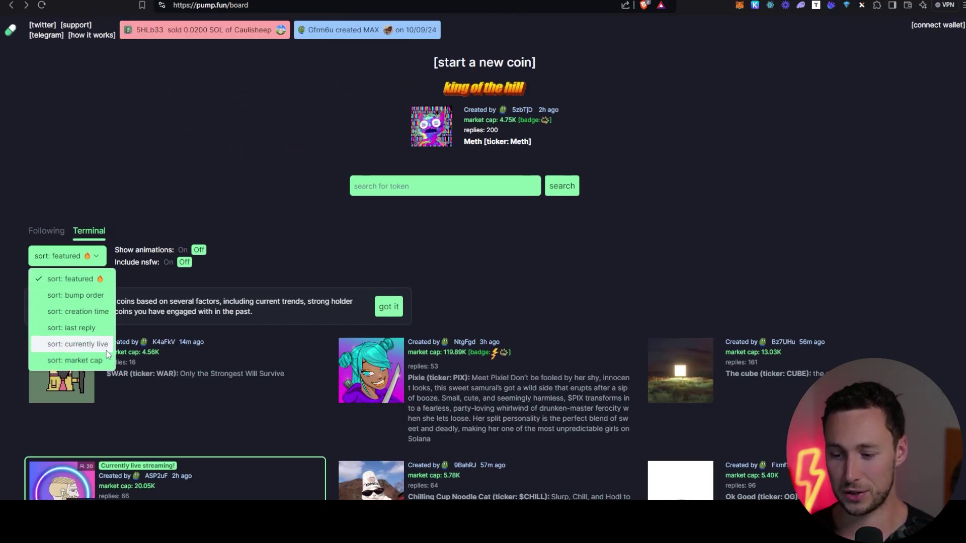
click(96, 360)
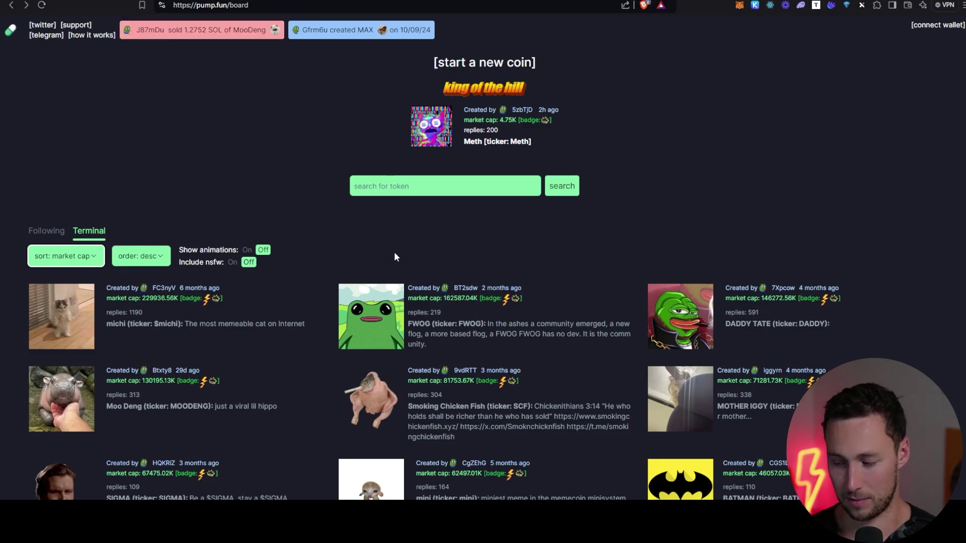
scroll(394, 252, down, 1)
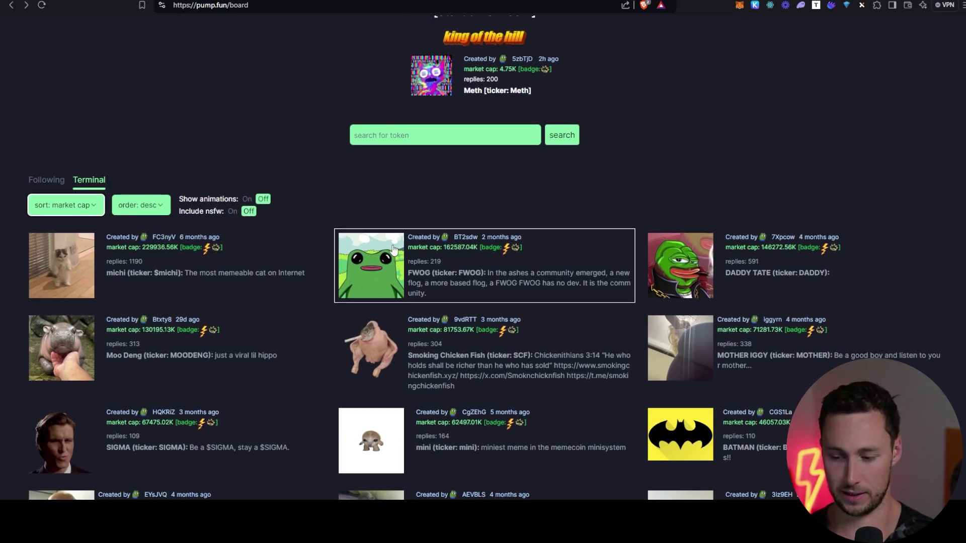
scroll(391, 245, down, 2)
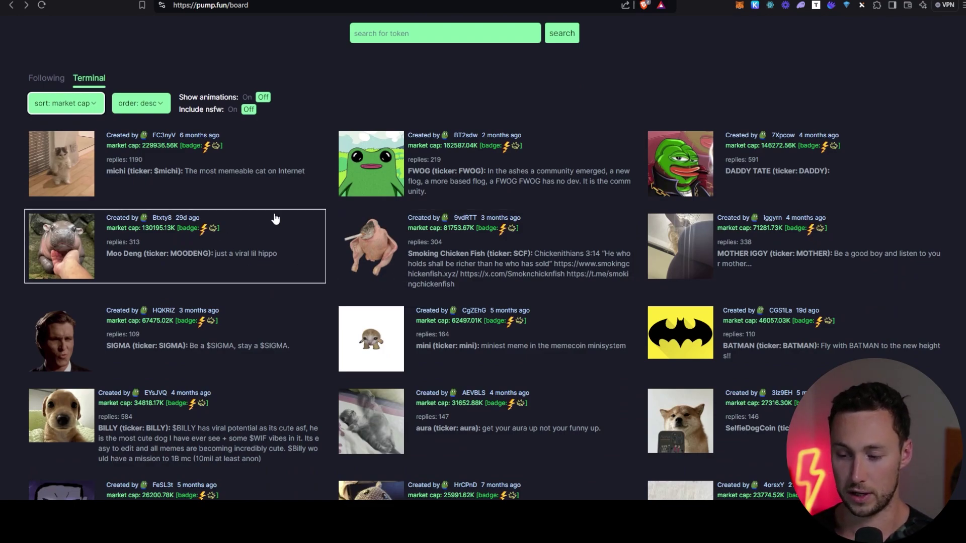
Open the Moo Deng (MOODENG) coin page and scroll down its chart.
click(142, 272)
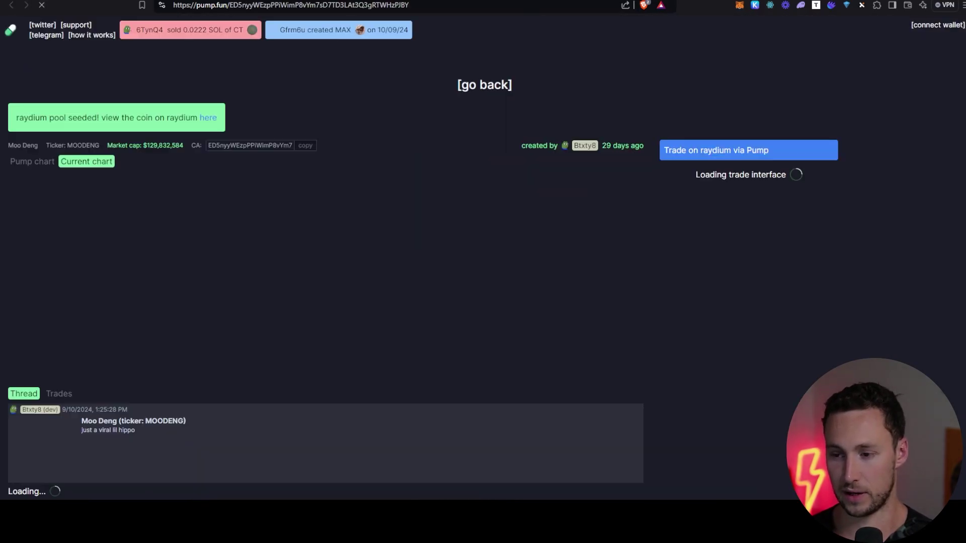
key(alt+Left)
scroll(143, 302, down, 1)
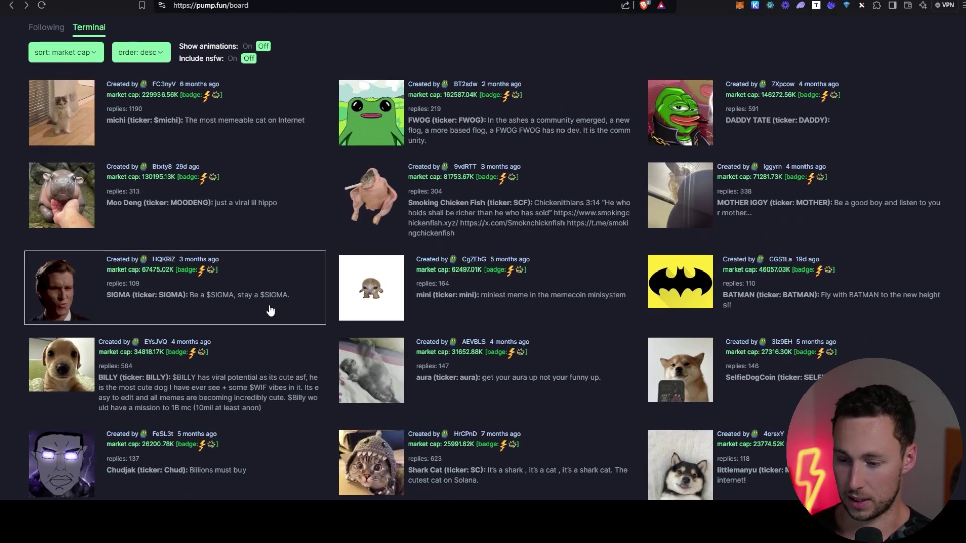
key(alt+Right)
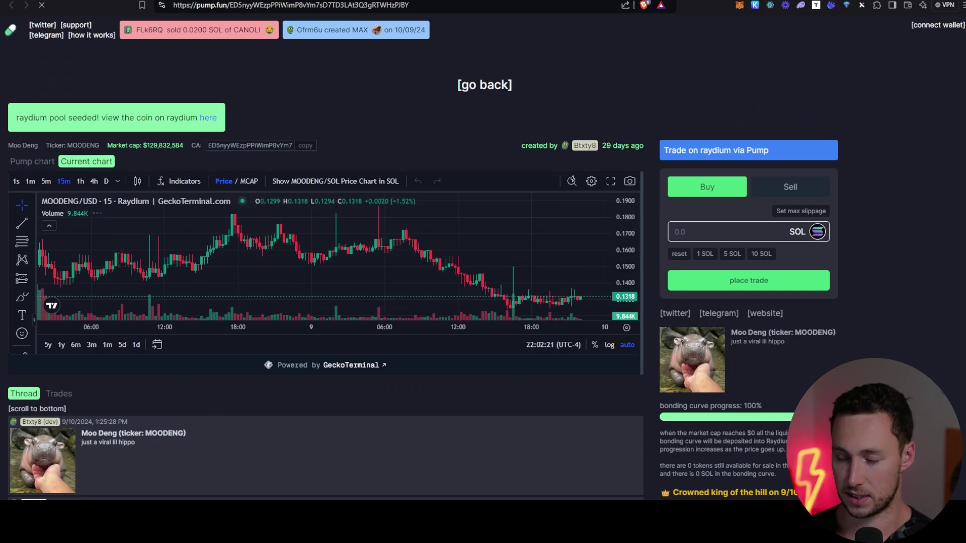
scroll(322, 262, down, 5)
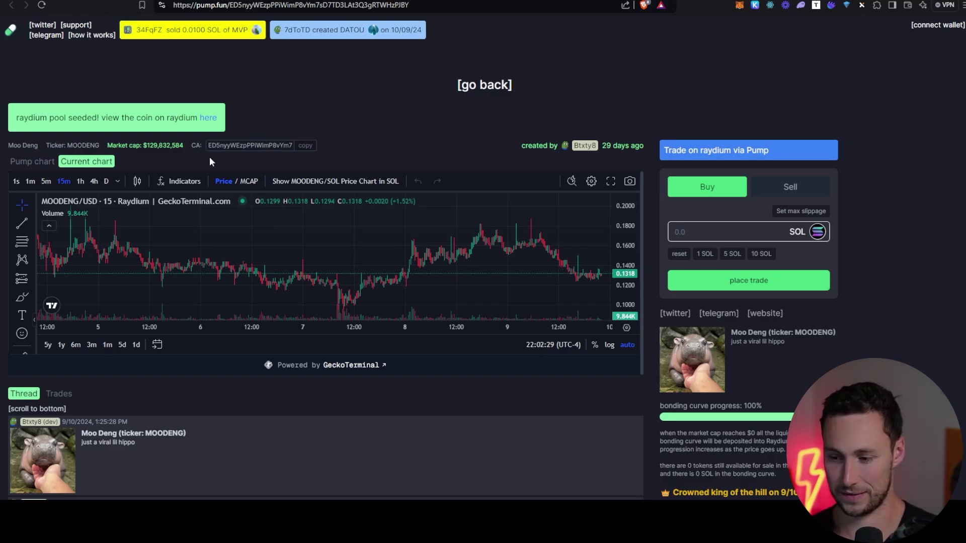
Enlarge the page with Ctrl+Plus and copy Moo Deng's contract address beside CA.
key(super+plus)
key(super+plus)
key(super+plus)
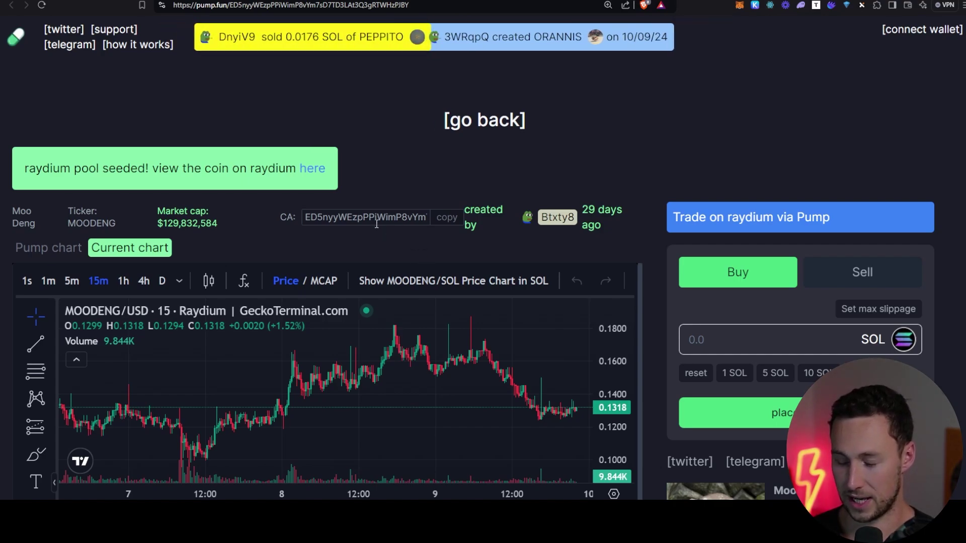
click(447, 218)
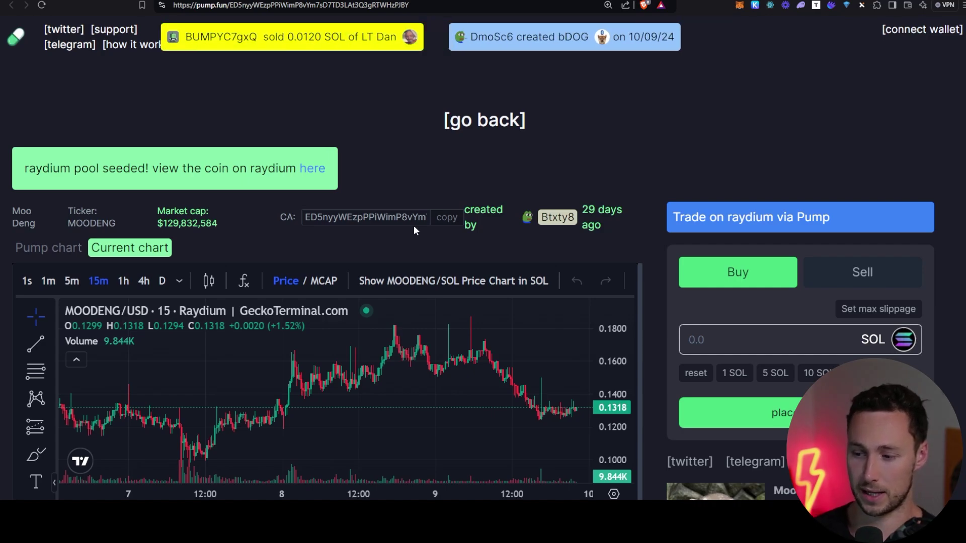
click(434, 225)
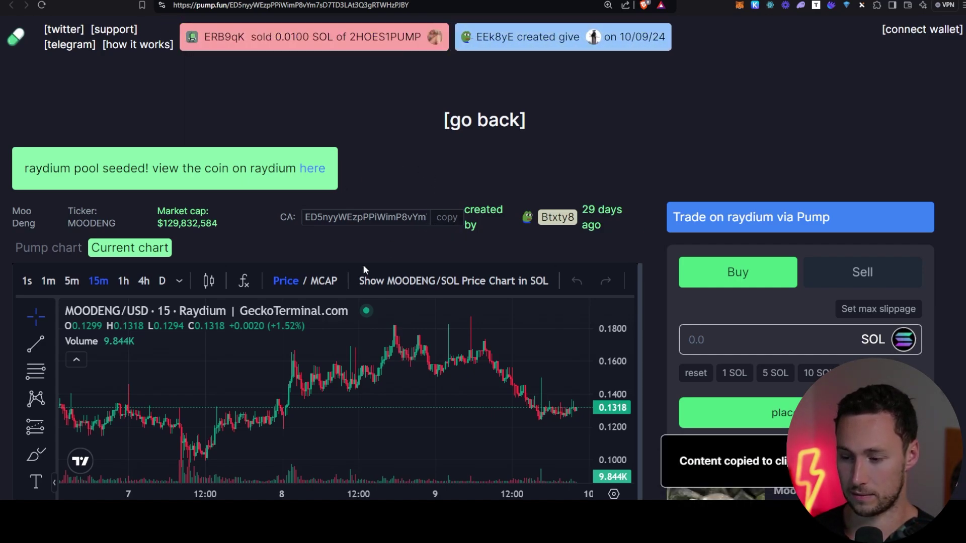
Paste Moo Deng's contract address into DEX Screener search and open the MOODENG/SOL Raydium pair.
click(446, 217)
key(ctrl+Tab)
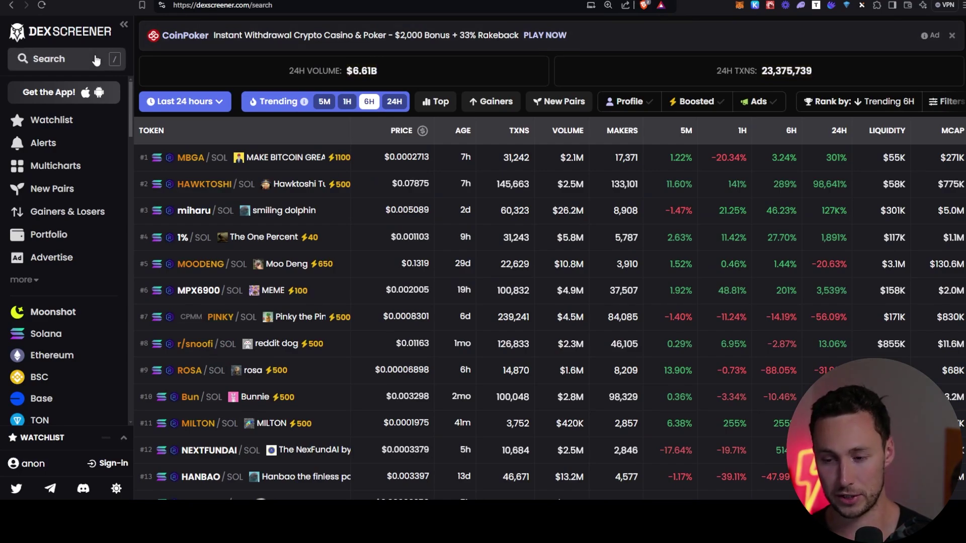
click(96, 60)
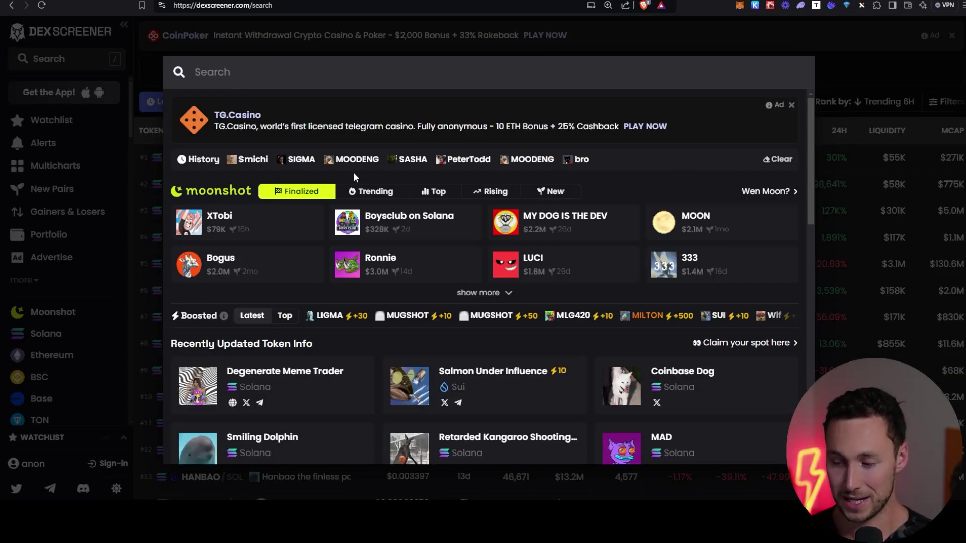
key(ctrl+v)
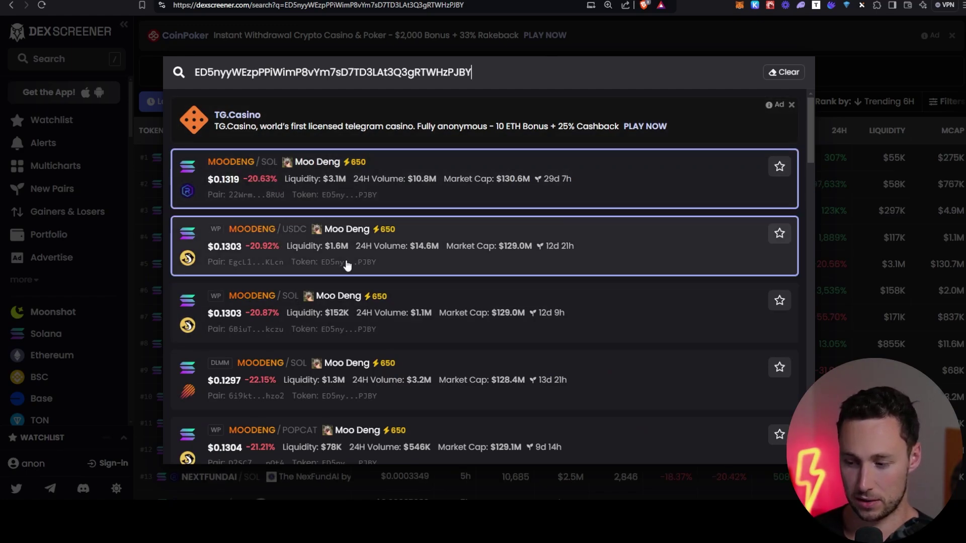
click(461, 169)
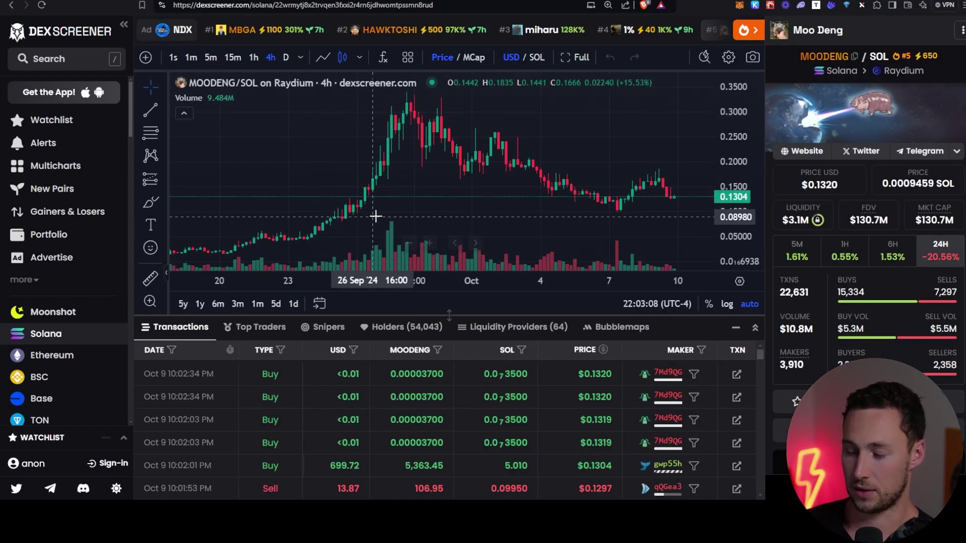
Enlarge the transactions table, view Top Traders, then list MOODENG's 54,043 holders.
scroll(397, 211, down, 4)
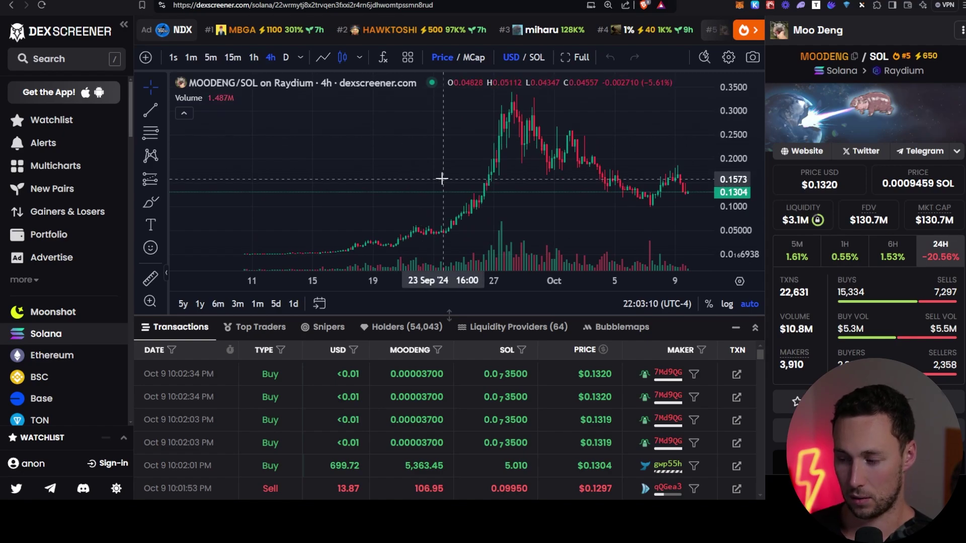
drag(391, 313, 391, 143)
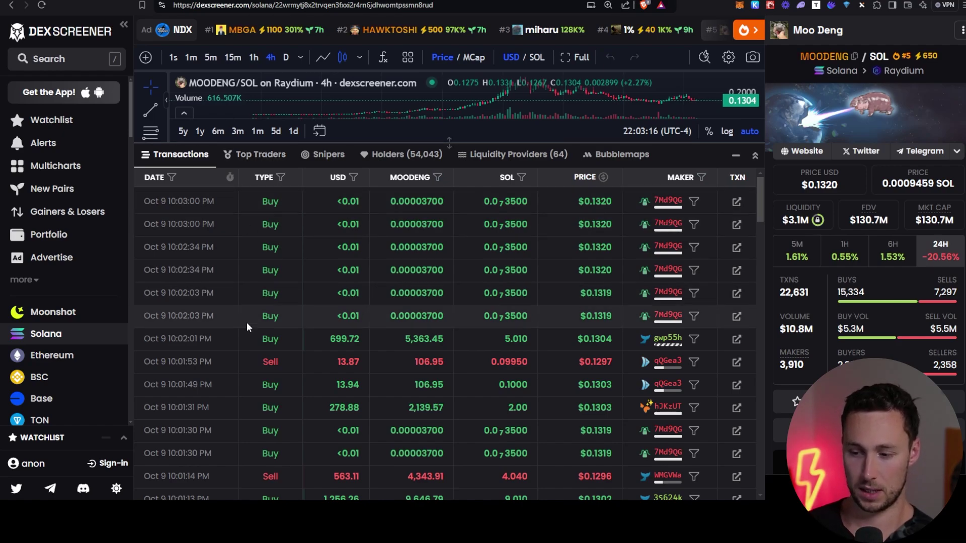
click(255, 155)
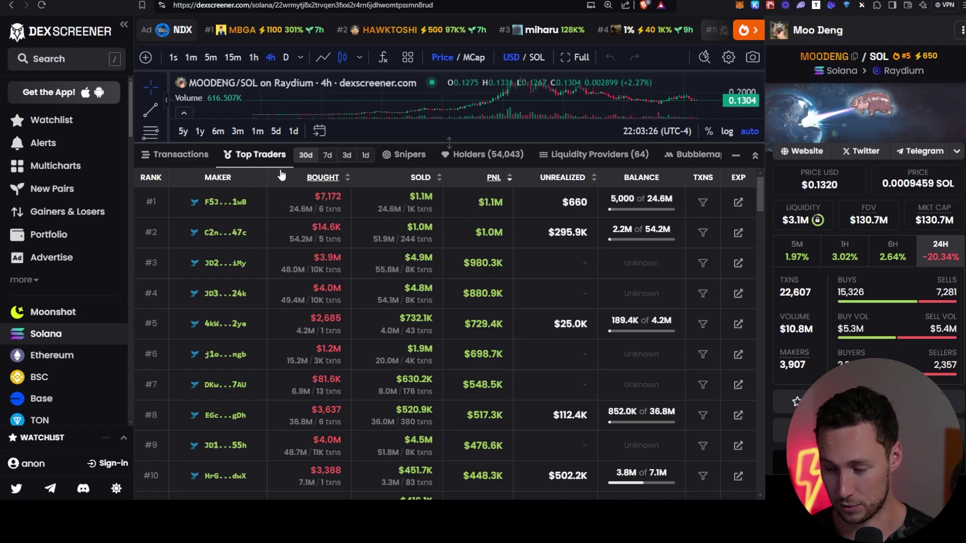
drag(280, 142, 277, 181)
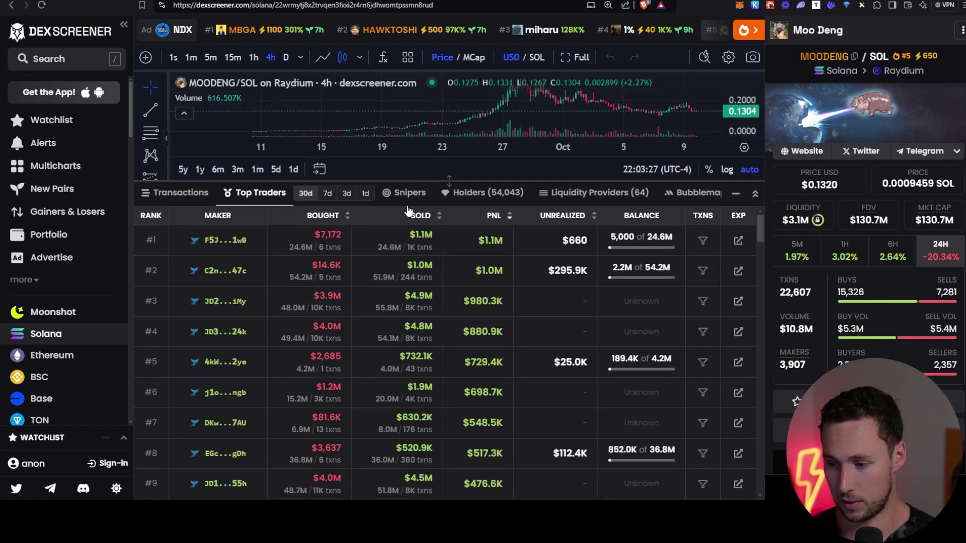
click(473, 192)
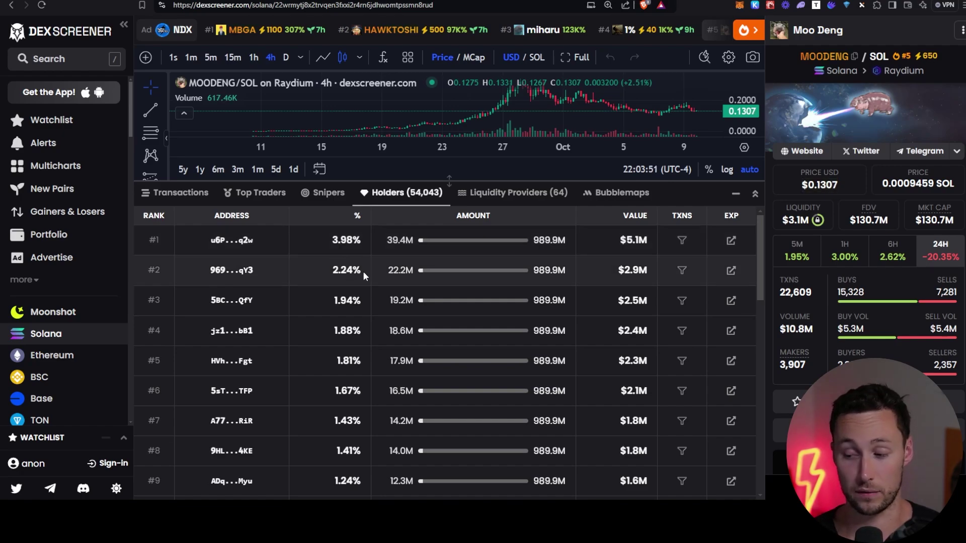
scroll(354, 342, down, 4)
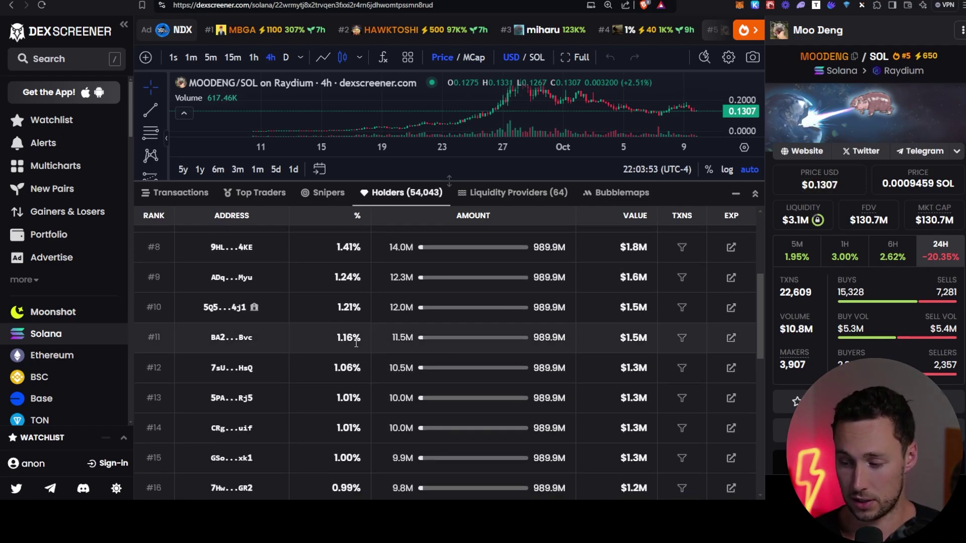
scroll(360, 343, up, 5)
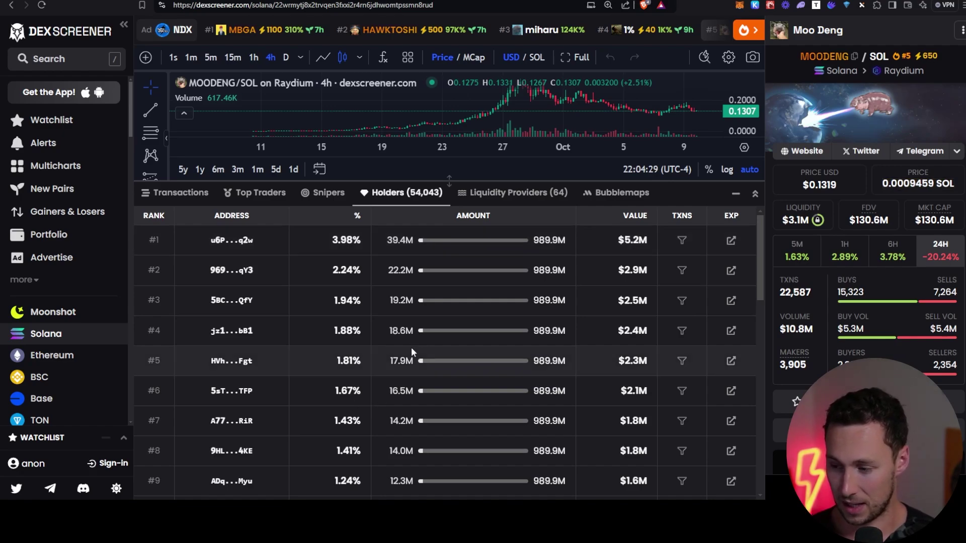
click(609, 194)
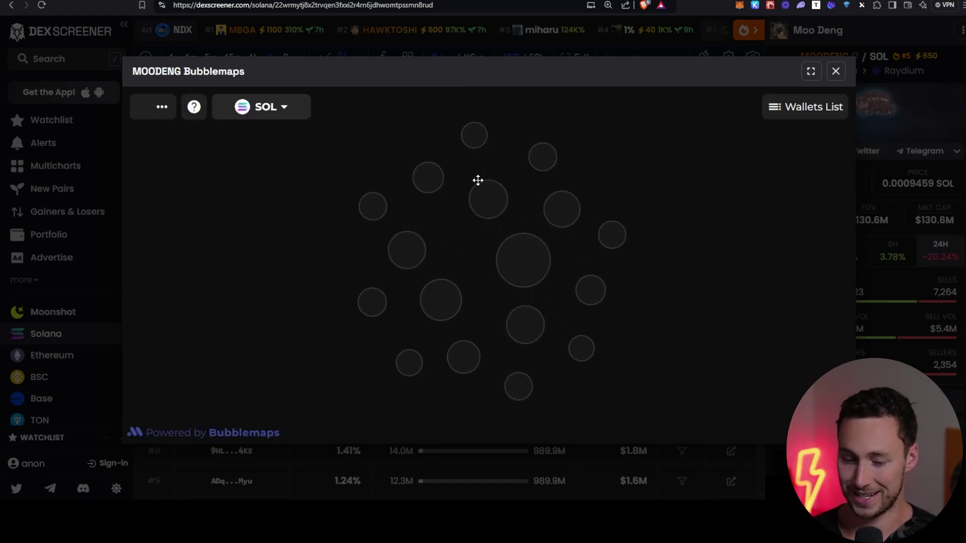
click(285, 108)
click(289, 155)
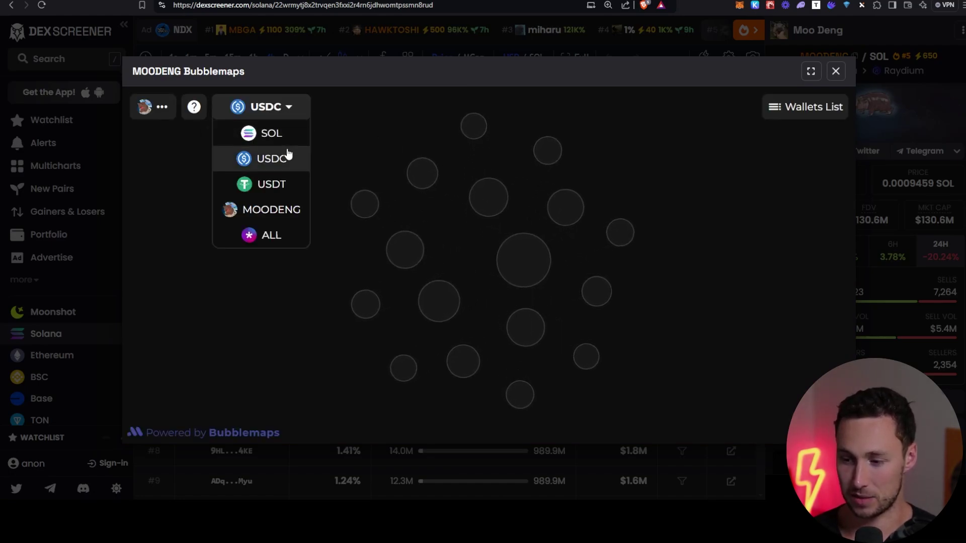
click(269, 185)
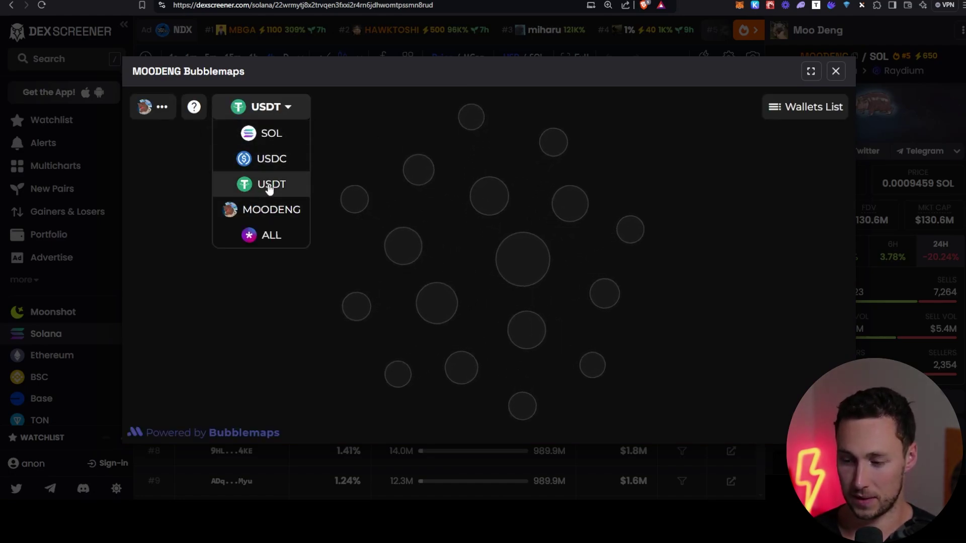
click(285, 216)
click(271, 237)
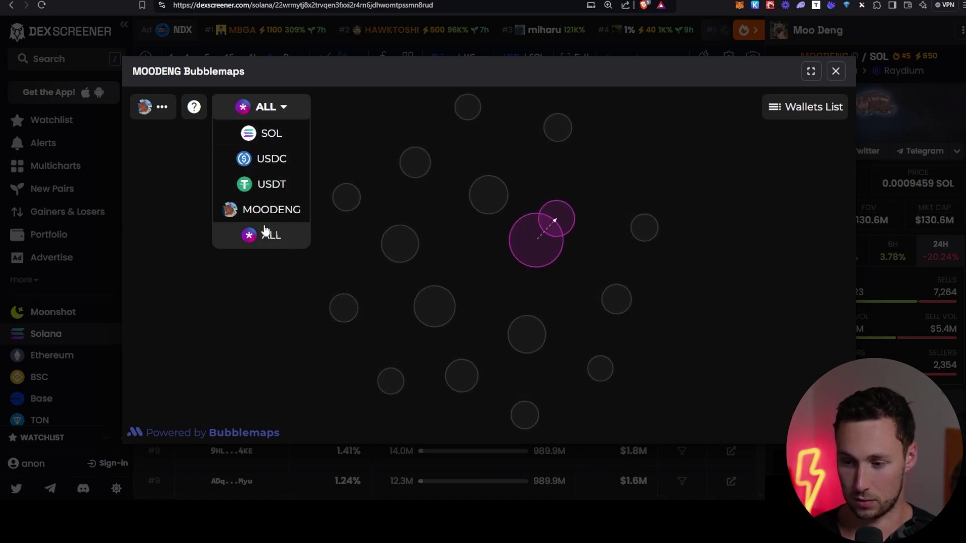
scroll(286, 236, down, 1)
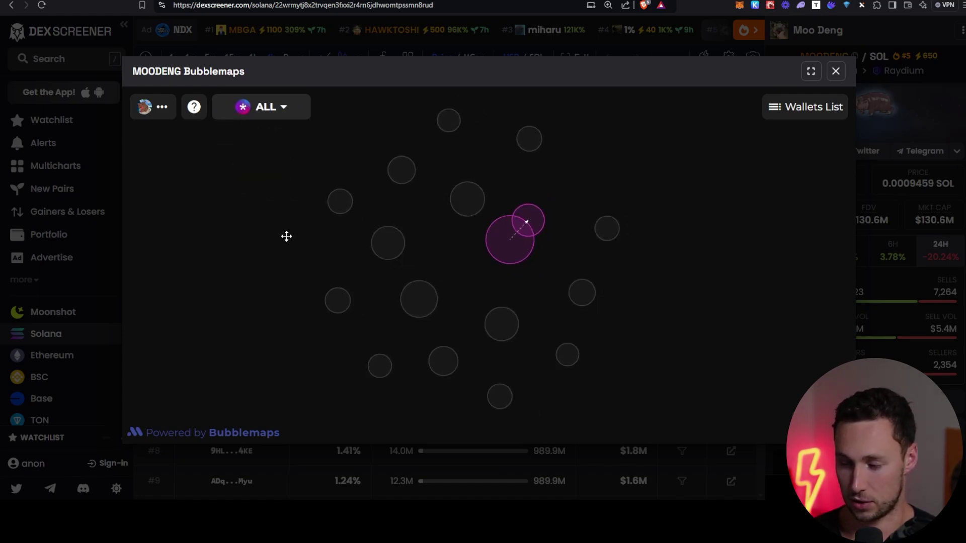
scroll(286, 240, up, 2)
click(605, 258)
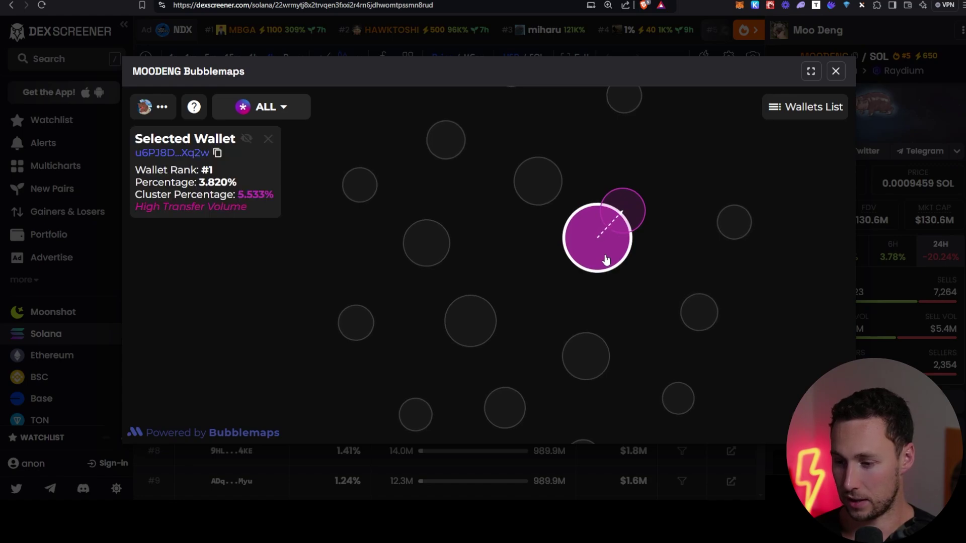
click(638, 205)
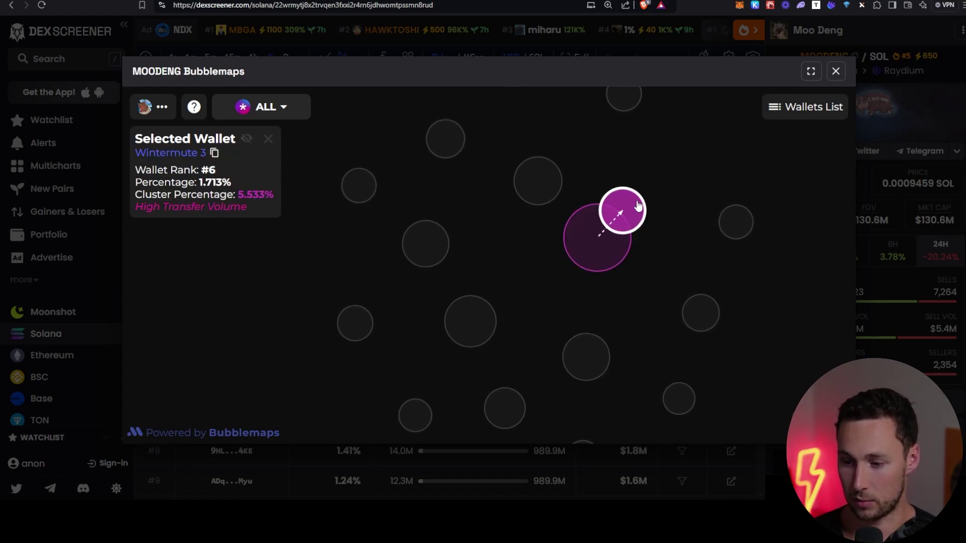
click(611, 246)
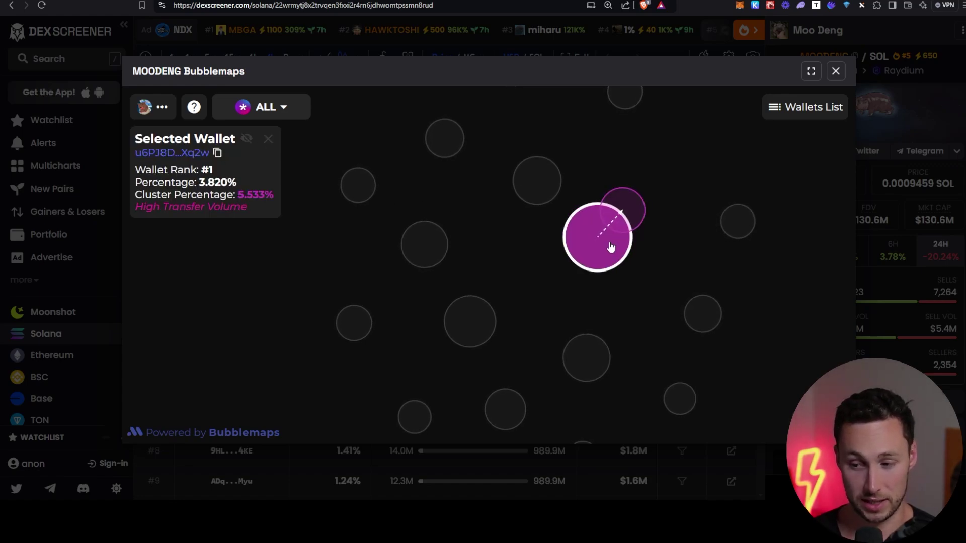
click(634, 214)
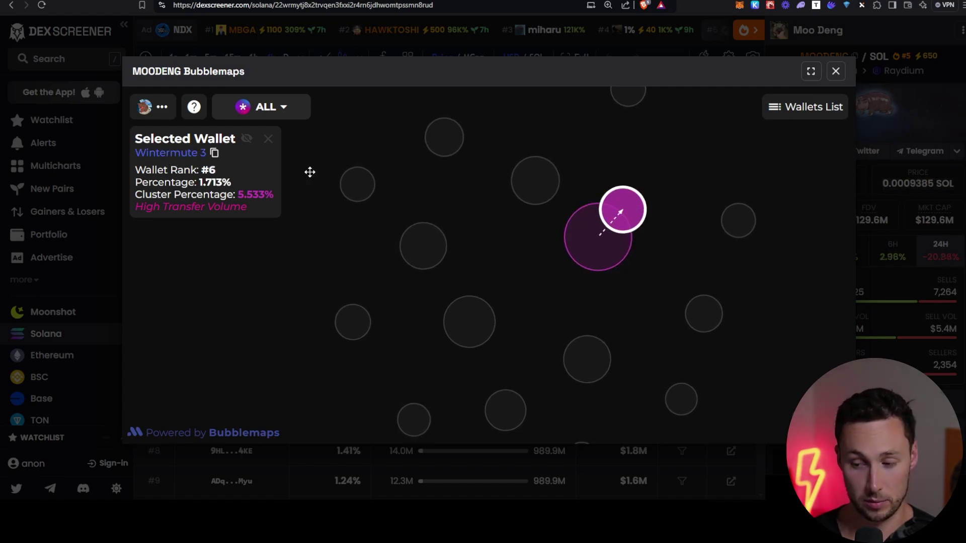
click(613, 263)
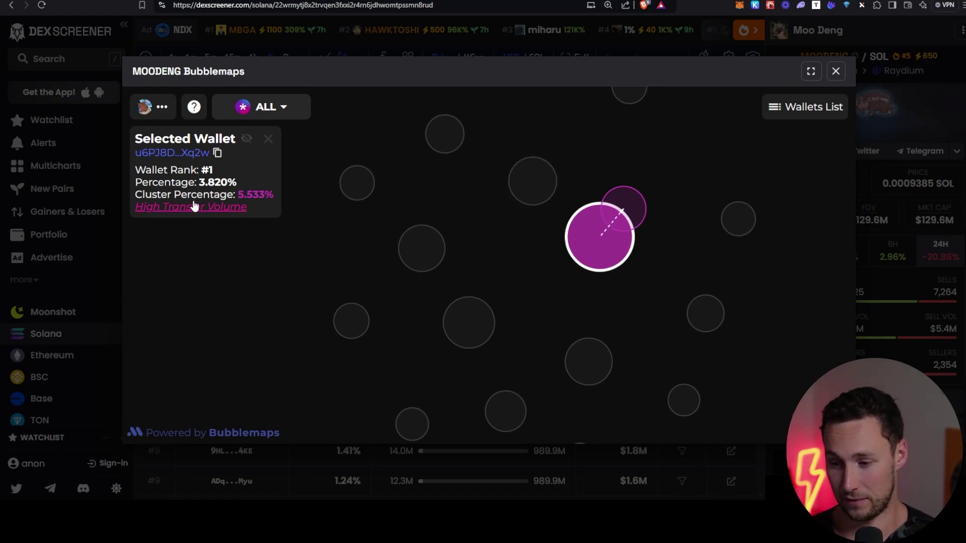
click(595, 251)
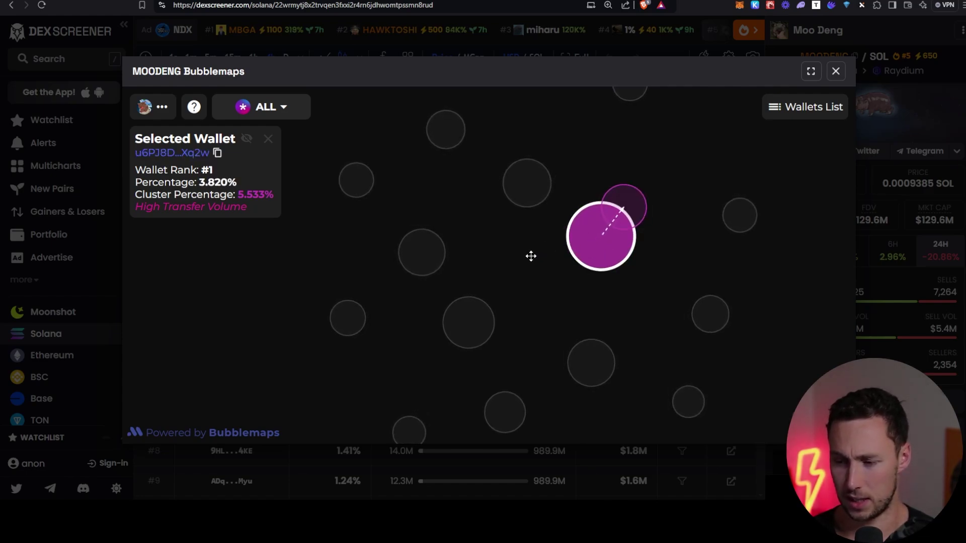
scroll(560, 240, down, 3)
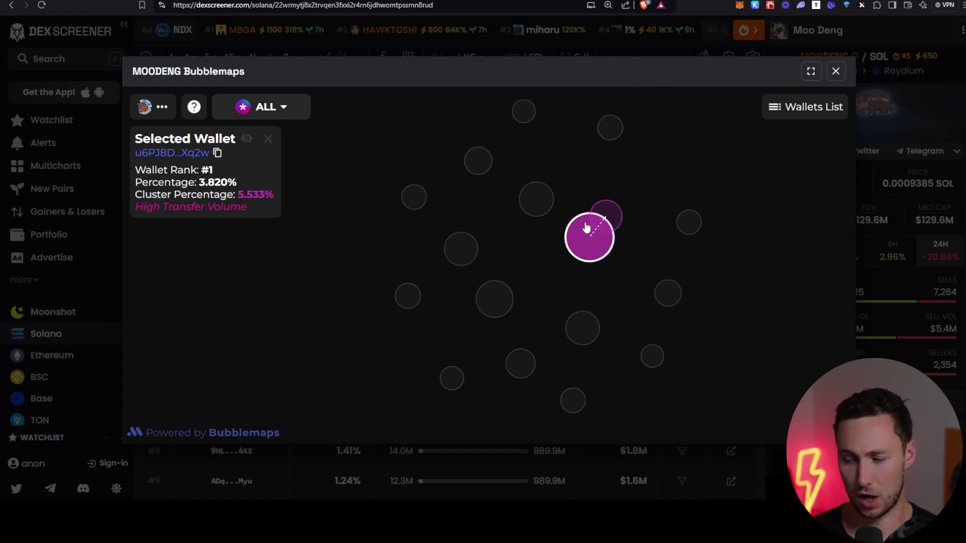
click(835, 71)
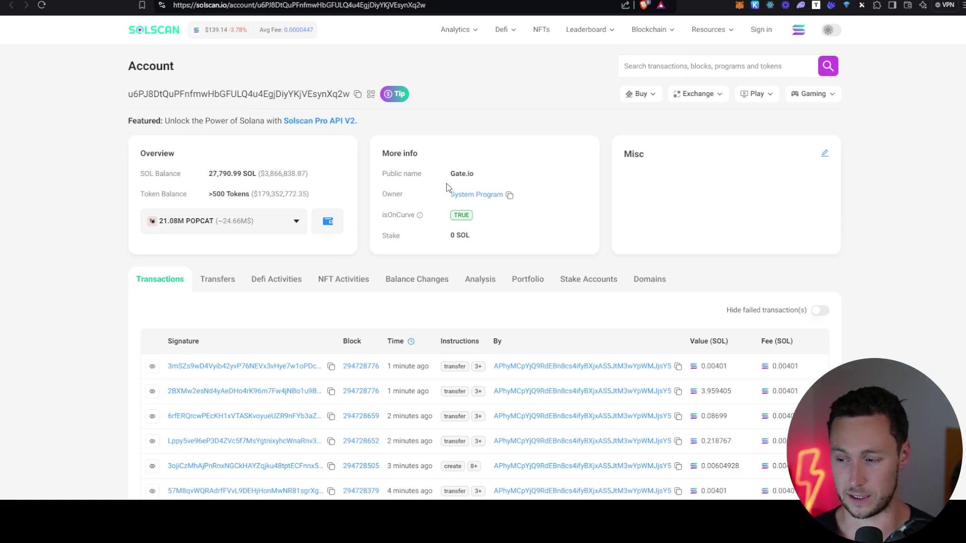
Check holder #1's Gate.io public name, then review its token Transfers and total transfer count.
double_click(463, 176)
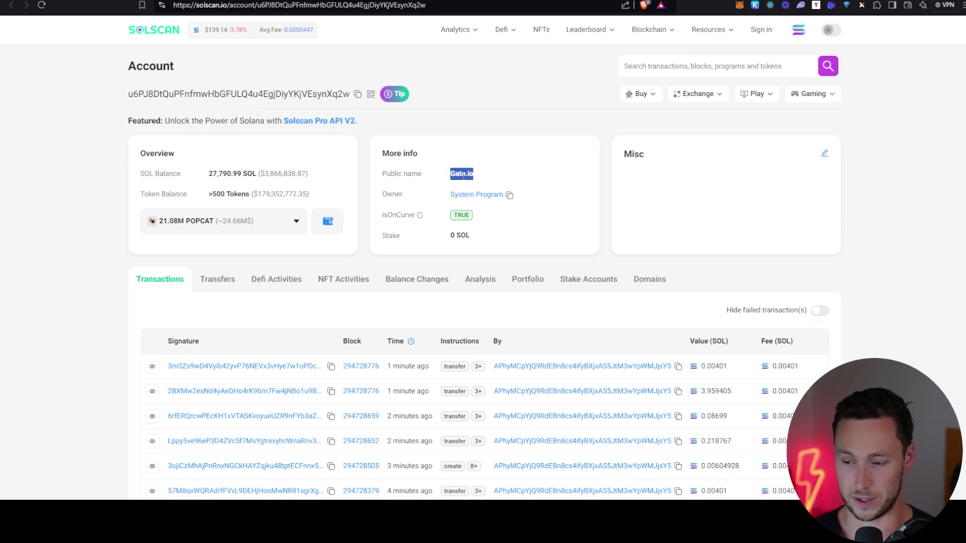
click(481, 177)
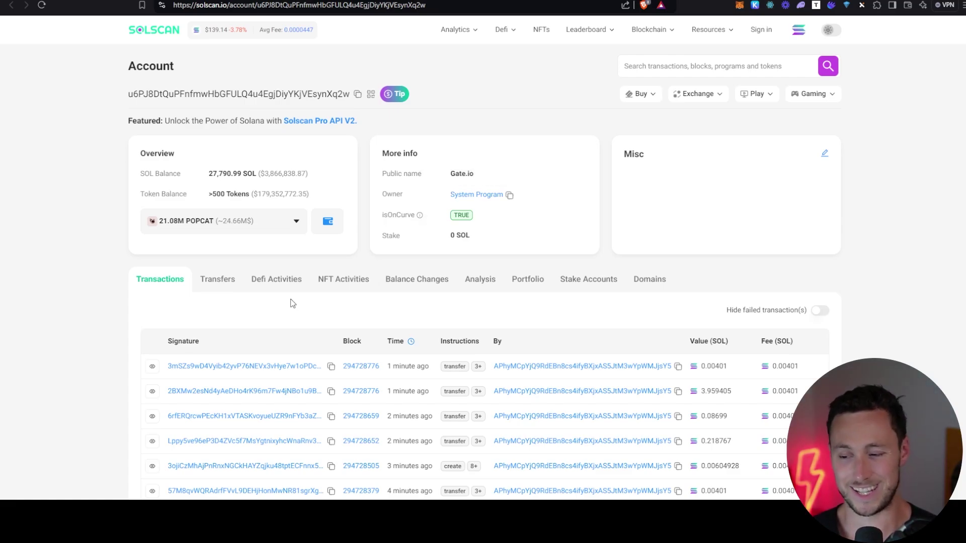
click(221, 285)
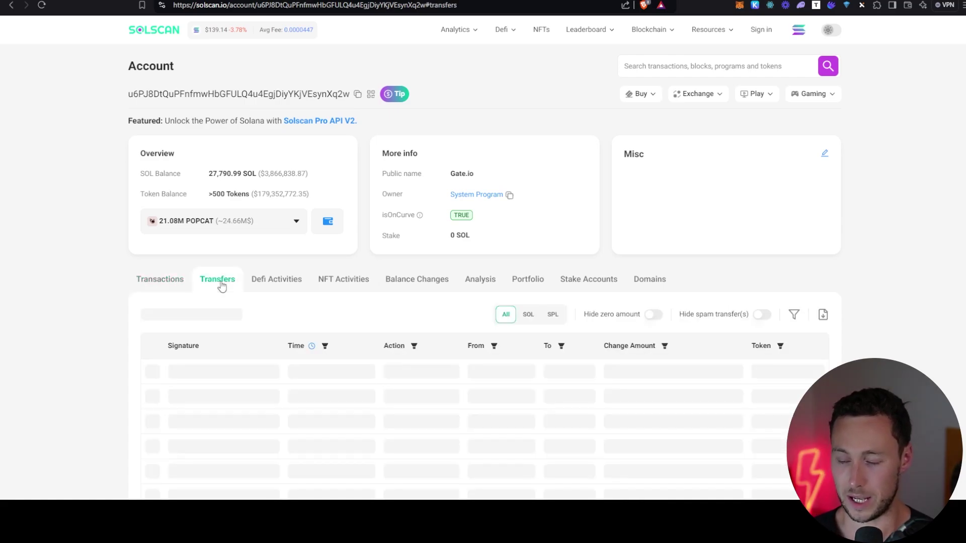
scroll(240, 286, down, 1)
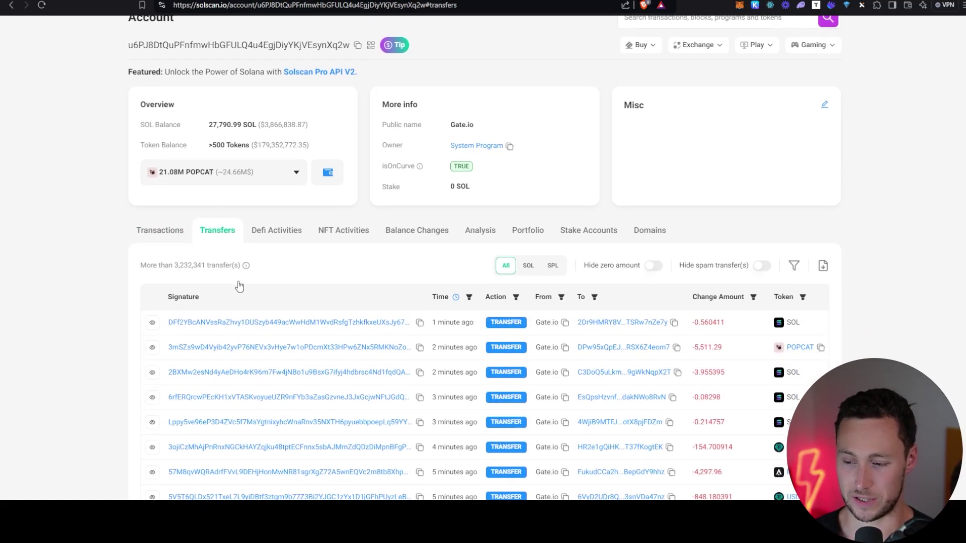
double_click(178, 262)
click(190, 274)
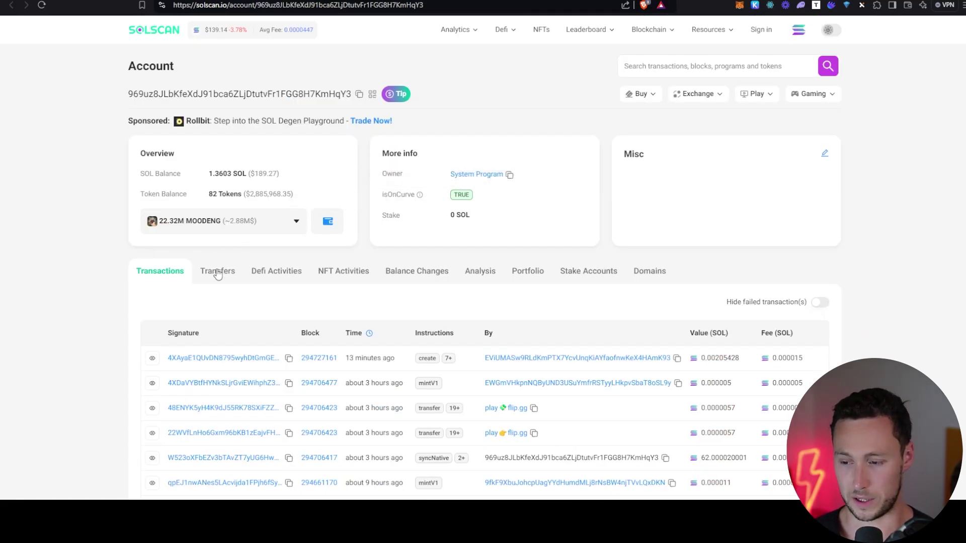
View holder #2's Transfers, then its 519 Defi Activities, mostly WSOL-to-MOODENG swaps.
click(217, 274)
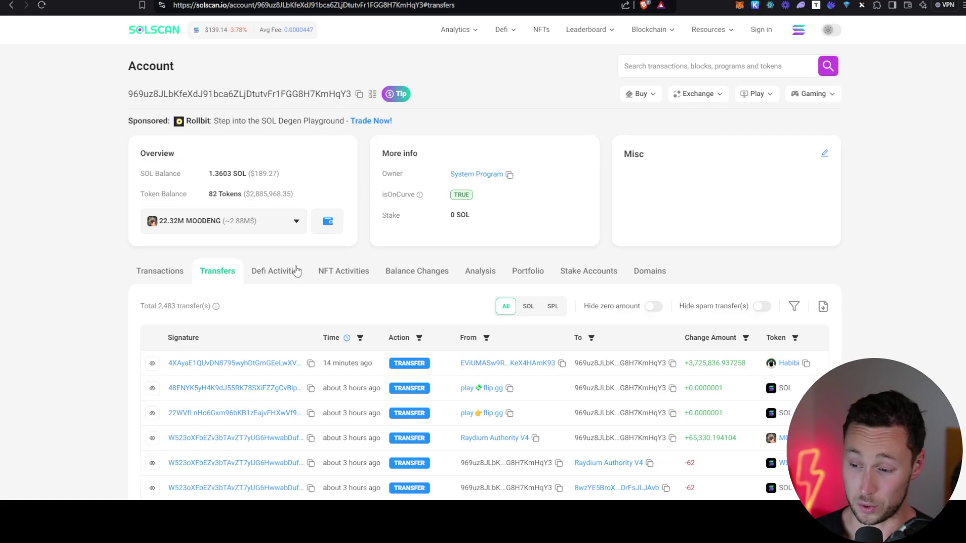
scroll(308, 332, down, 3)
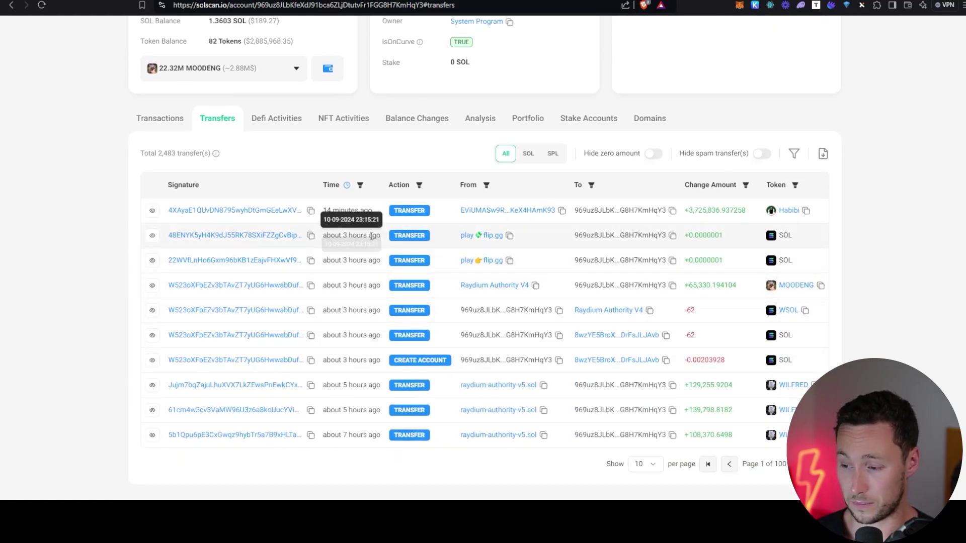
click(265, 120)
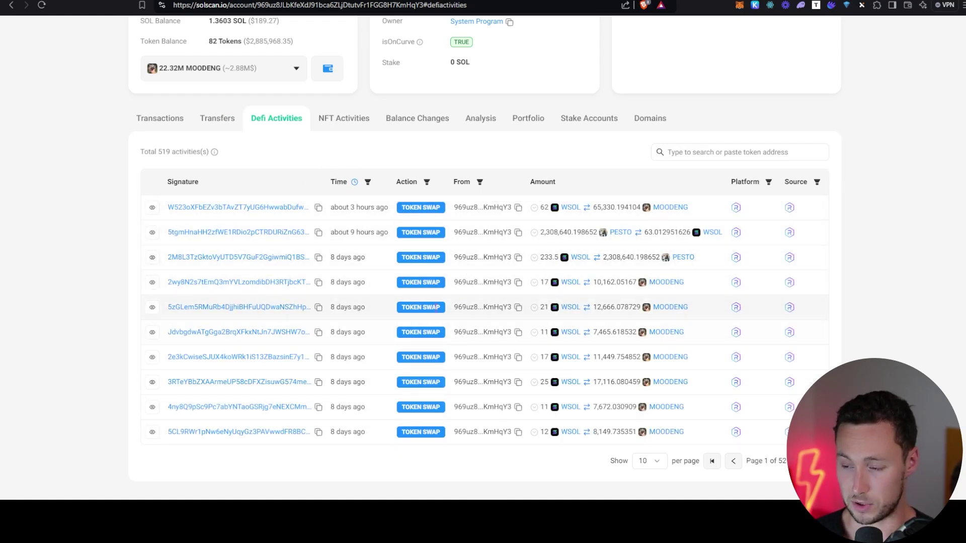
scroll(443, 334, up, 3)
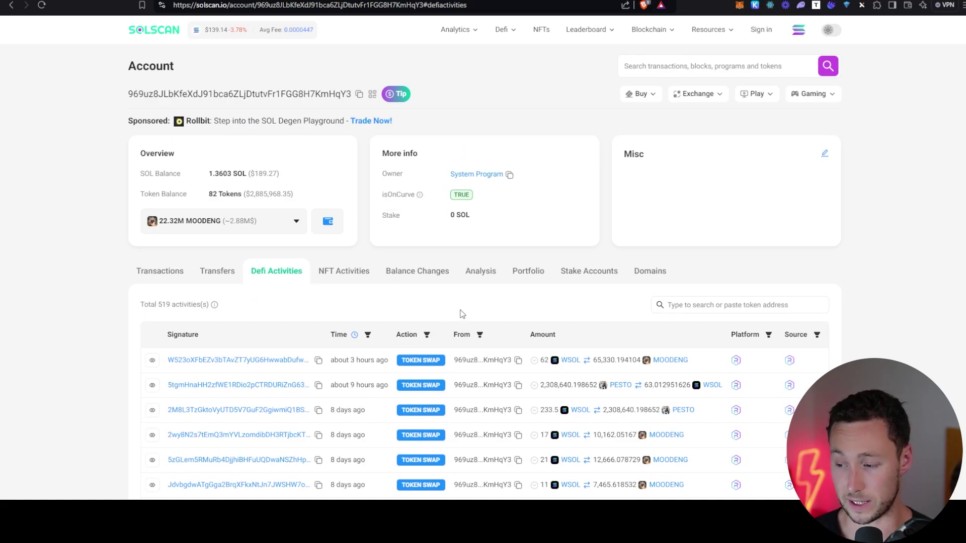
scroll(447, 341, down, 2)
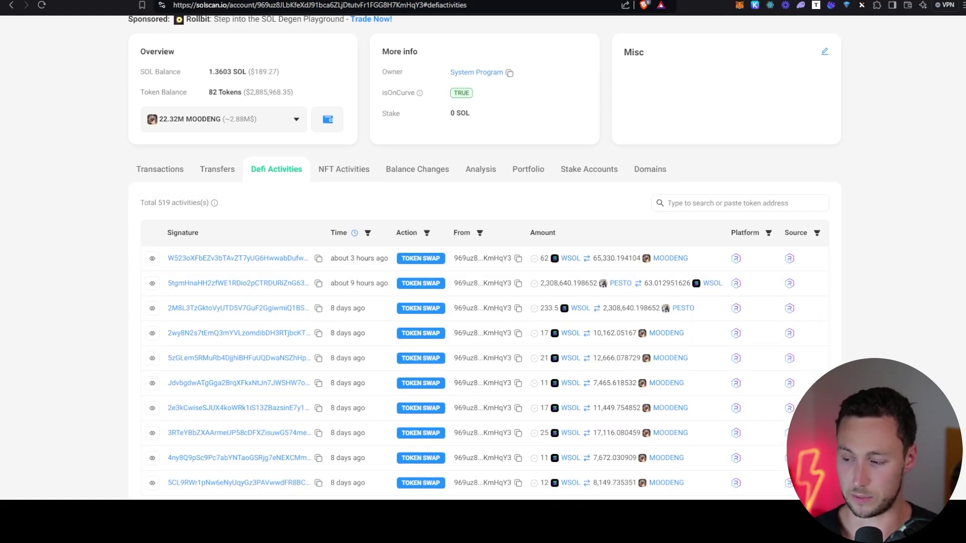
click(709, 201)
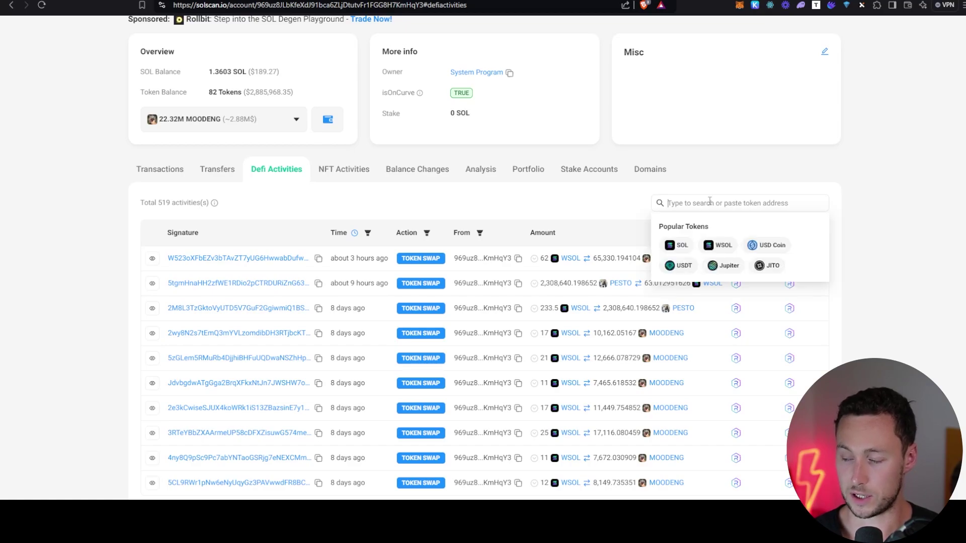
click(602, 204)
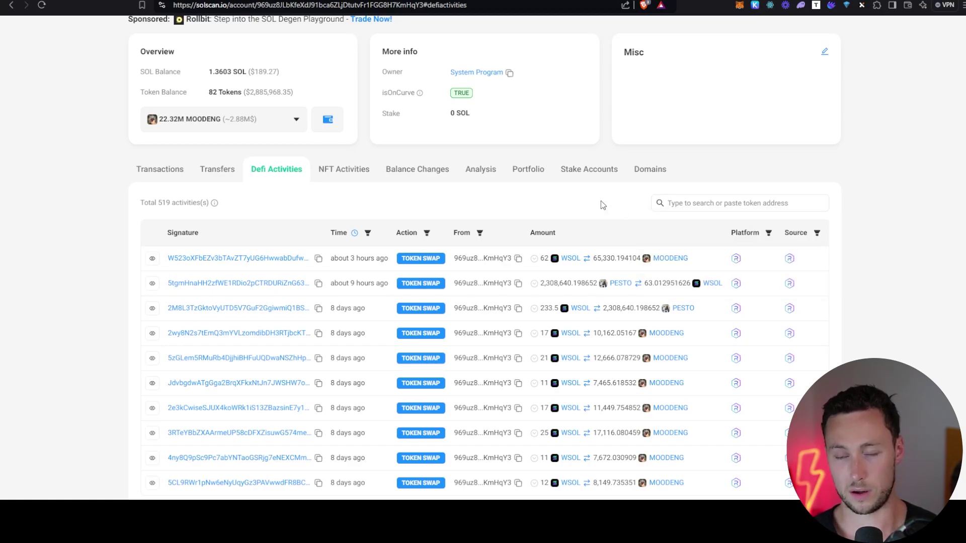
Back on the MOODENG/SOL pair, copy the MOODENG token address from the right info panel.
key(ctrl+Tab)
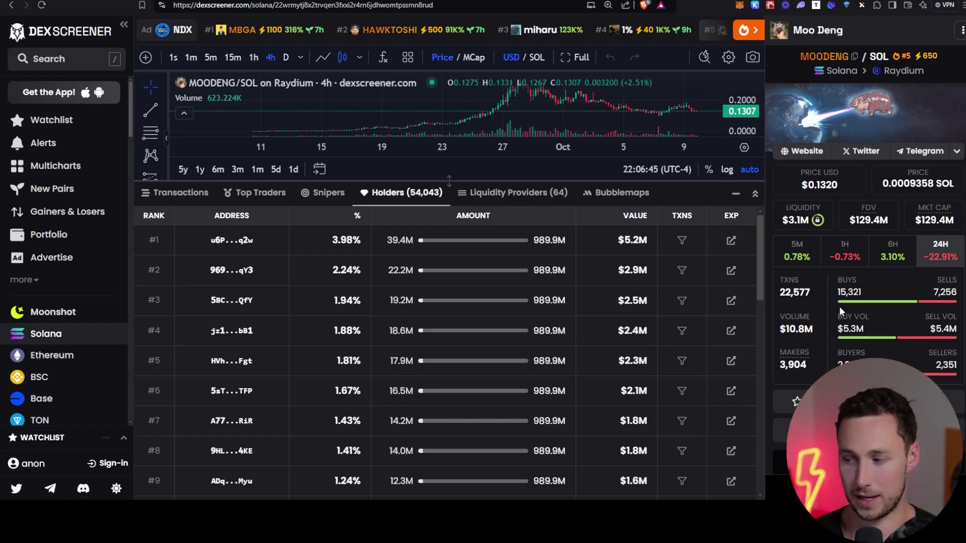
scroll(885, 222, down, 8)
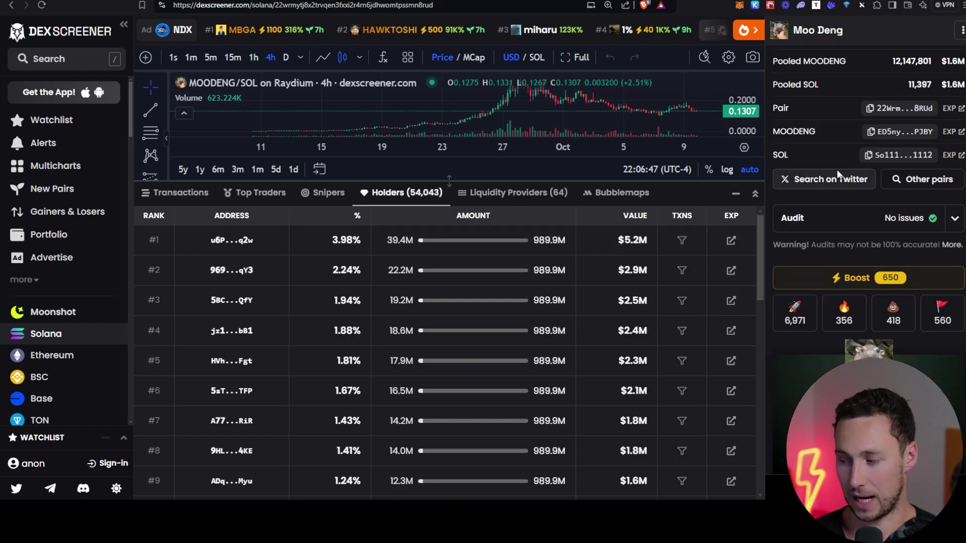
scroll(837, 168, up, 3)
scroll(830, 227, down, 2)
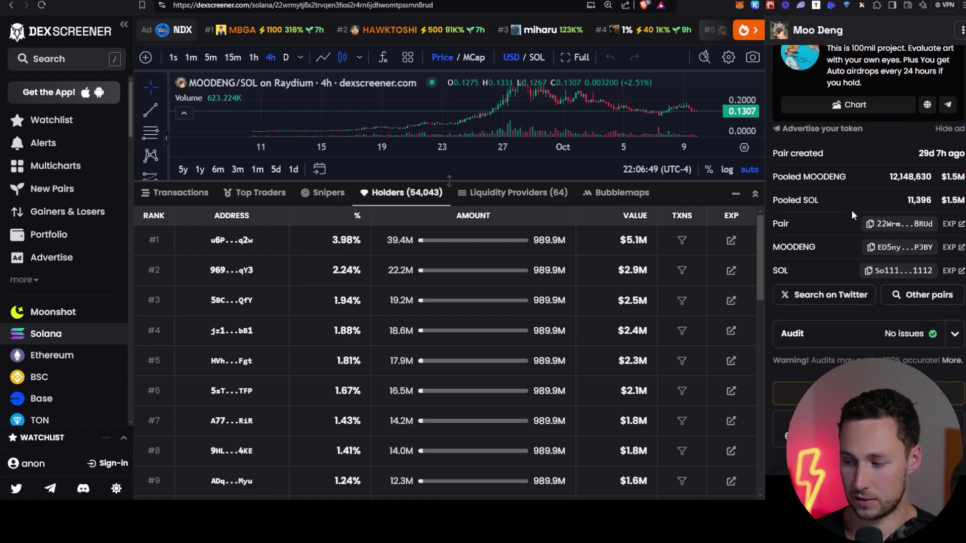
click(869, 239)
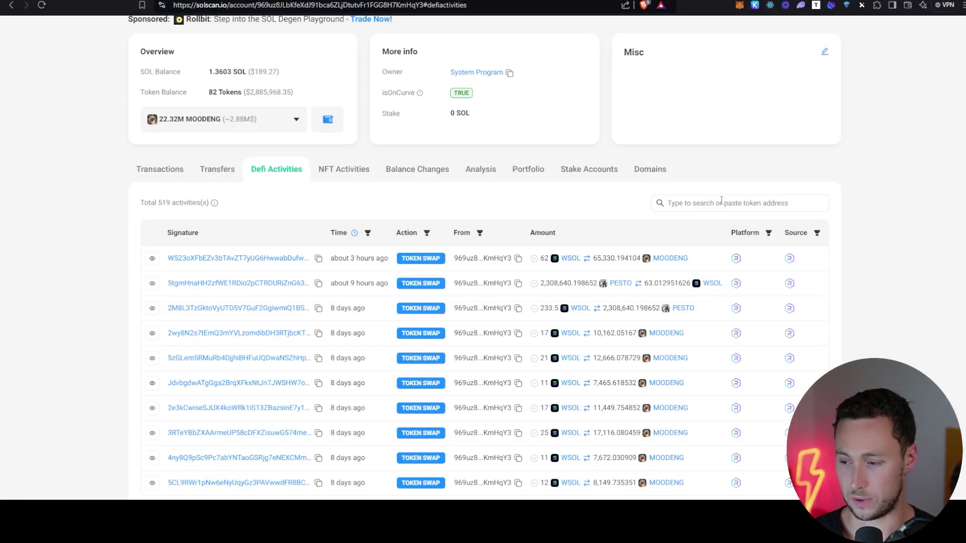
Filter the wallet's Defi Activities to MOODENG by pasting its token address into the search.
click(721, 201)
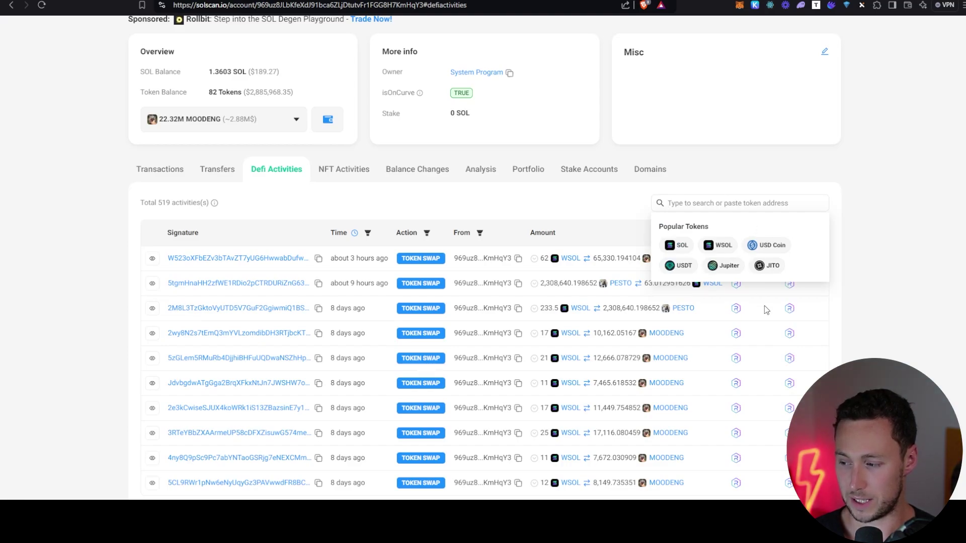
key(ctrl+v)
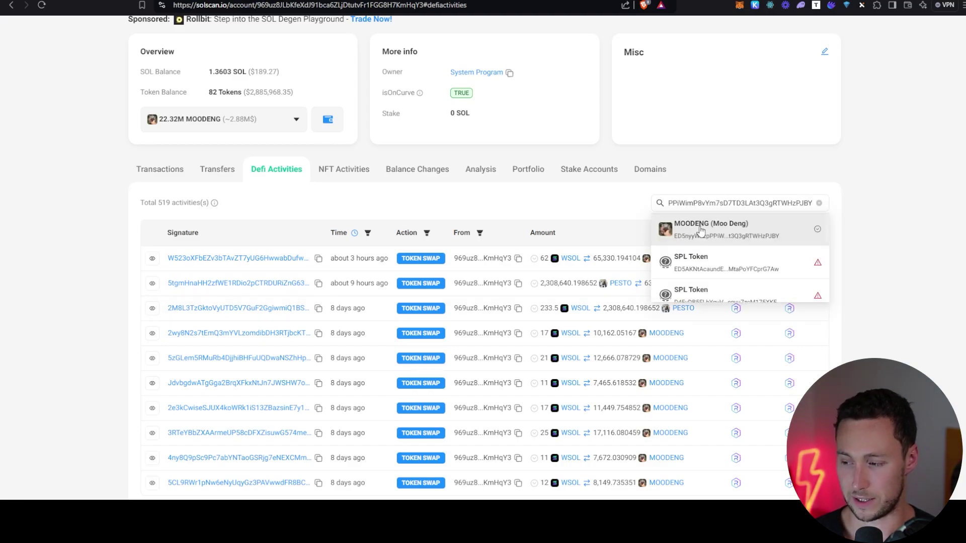
click(699, 230)
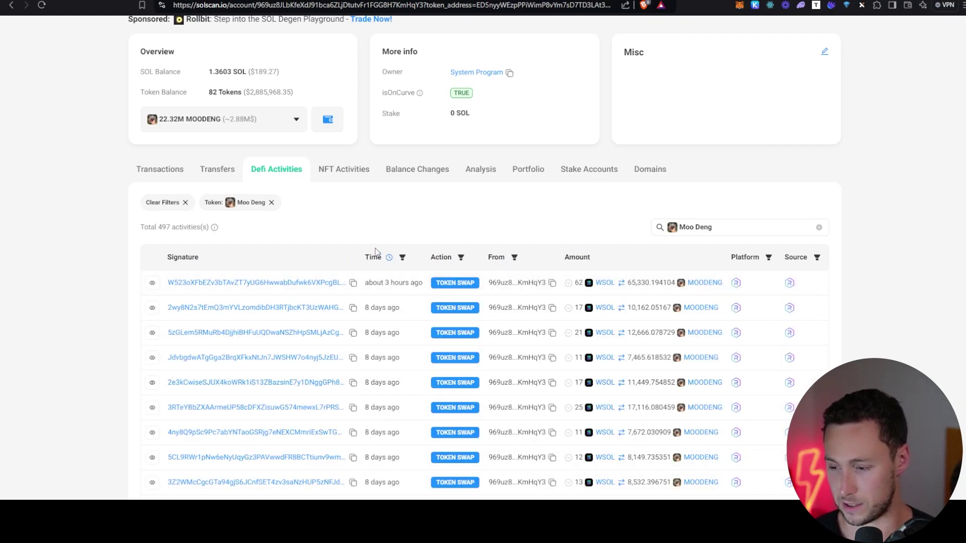
scroll(381, 251, down, 2)
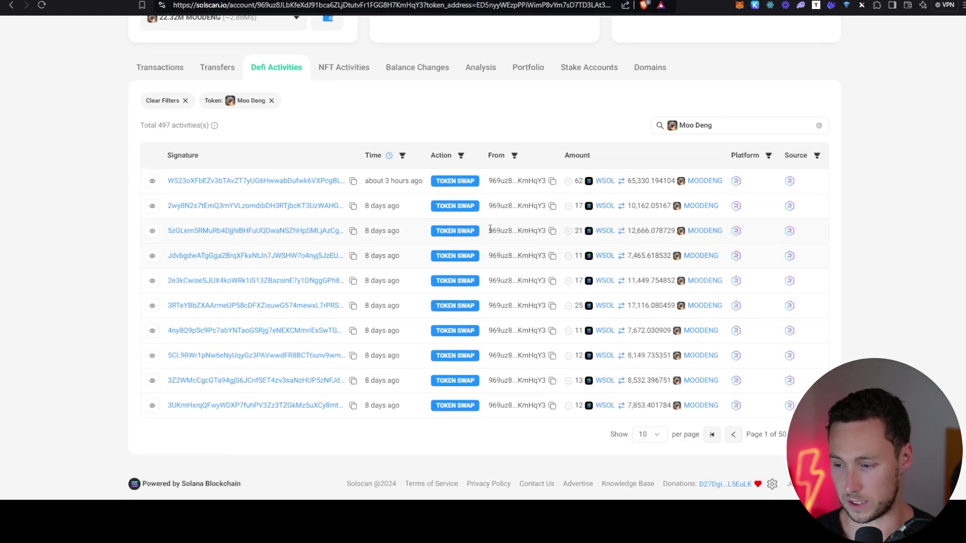
Show 100 activities per page and scroll through the wallet's MOODENG swaps.
mouse_move(406, 180)
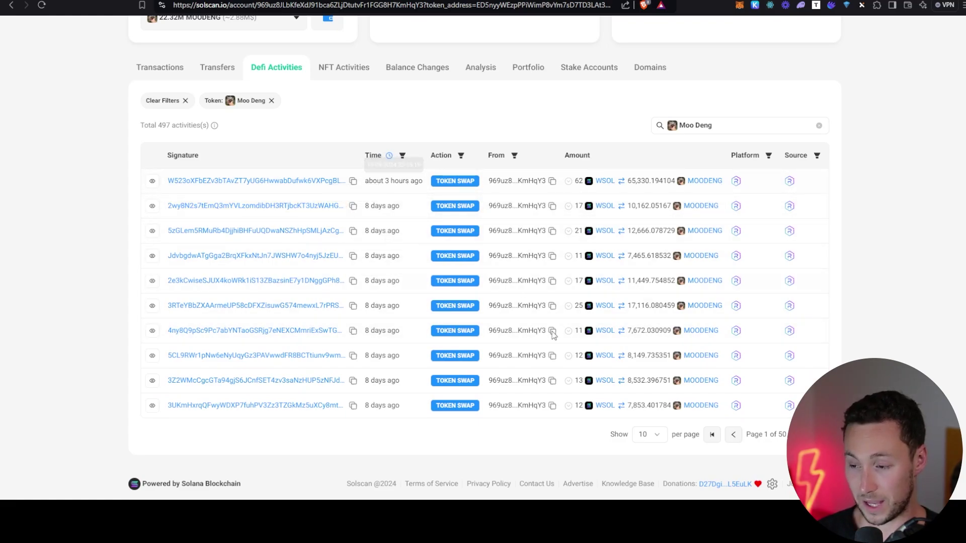
click(653, 438)
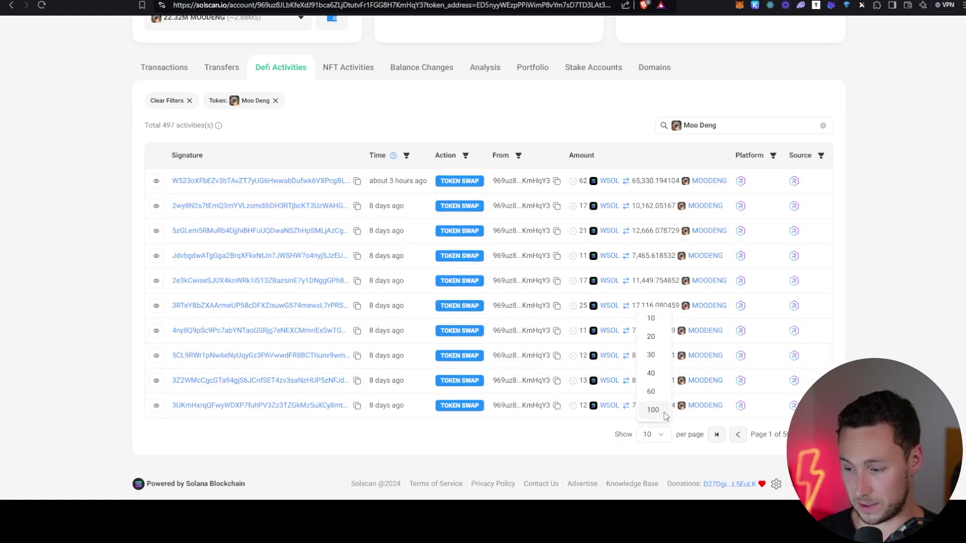
click(652, 410)
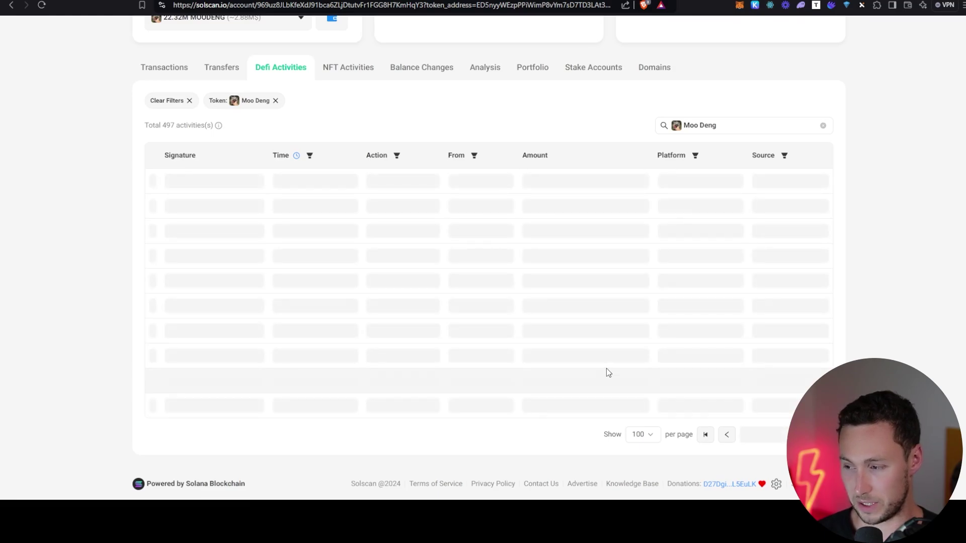
scroll(524, 359, down, 10)
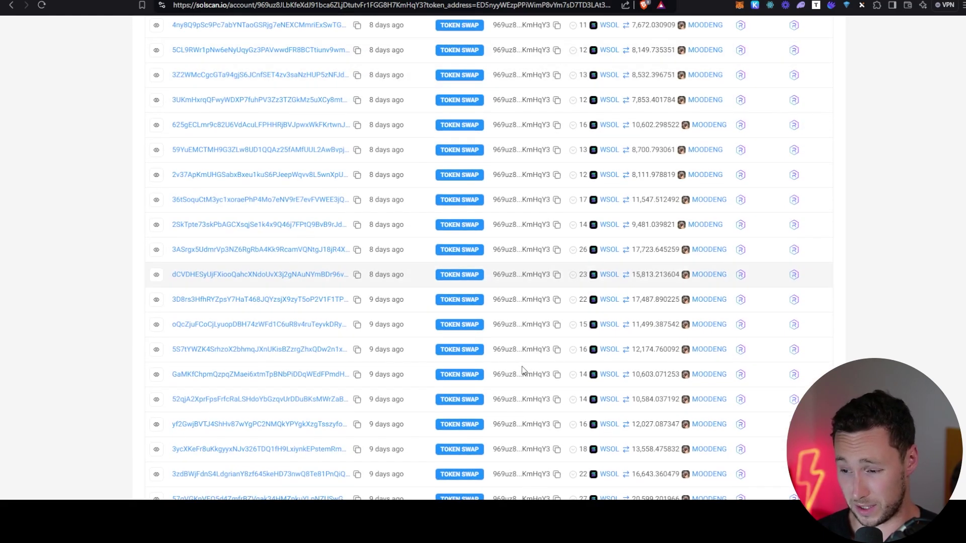
scroll(520, 364, down, 4)
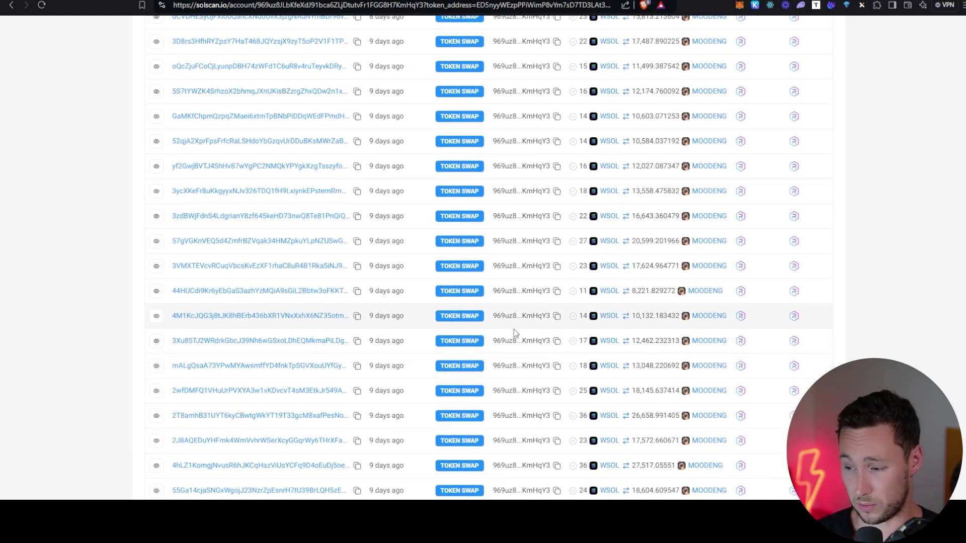
scroll(512, 359, down, 10)
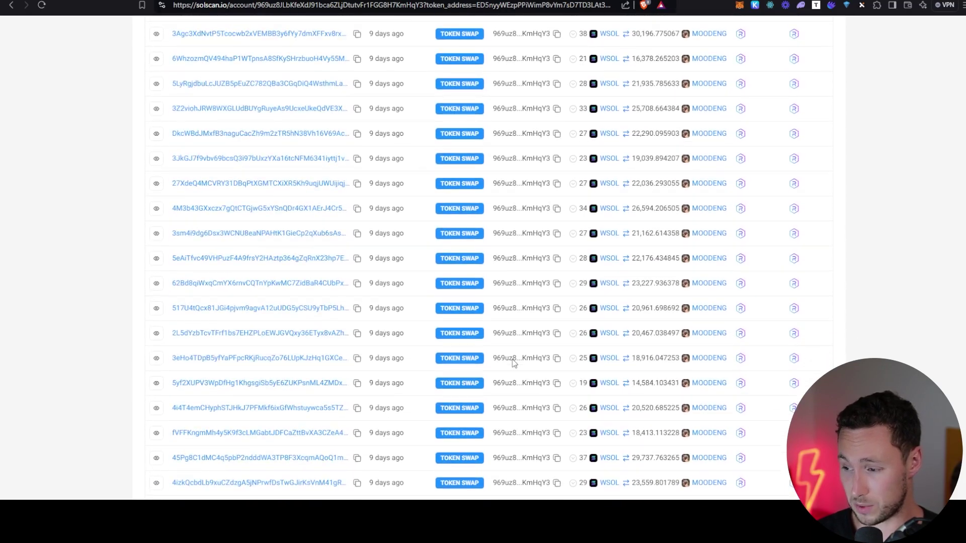
scroll(514, 359, down, 3)
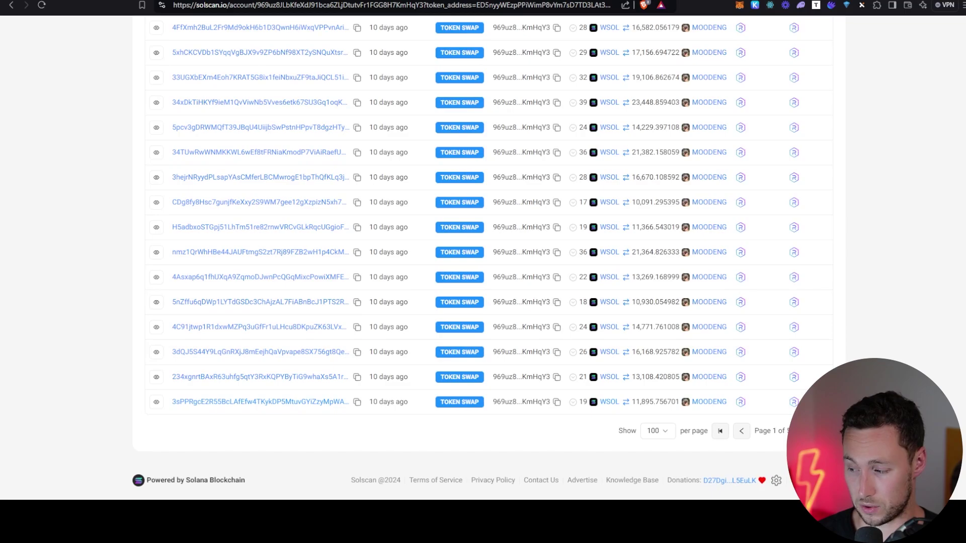
scroll(945, 96, up, 20)
scroll(945, 95, down, 5)
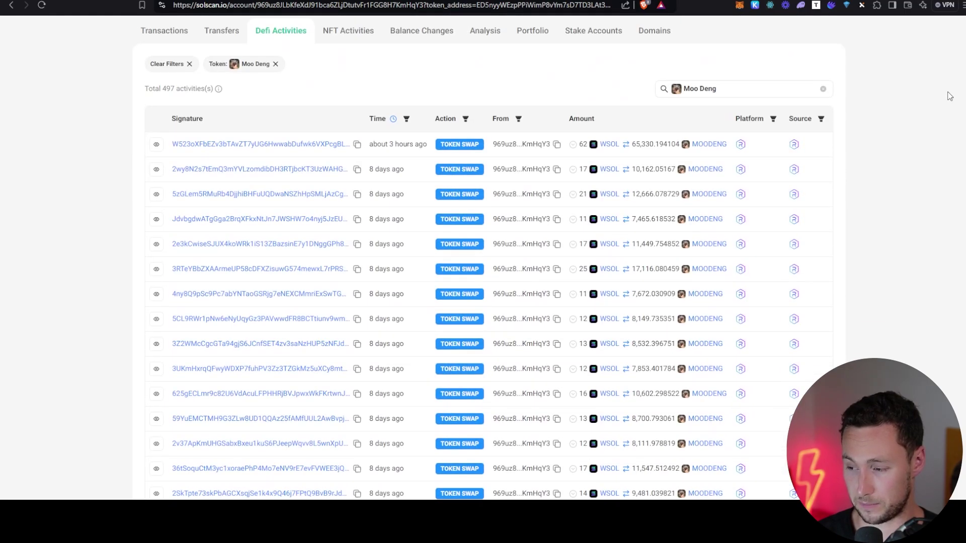
scroll(949, 96, down, 1)
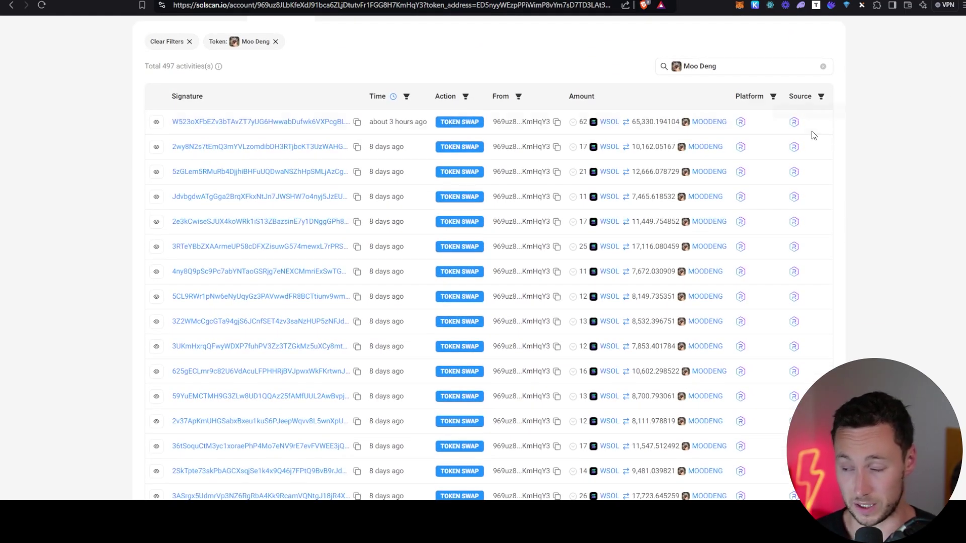
mouse_move(379, 156)
mouse_move(391, 123)
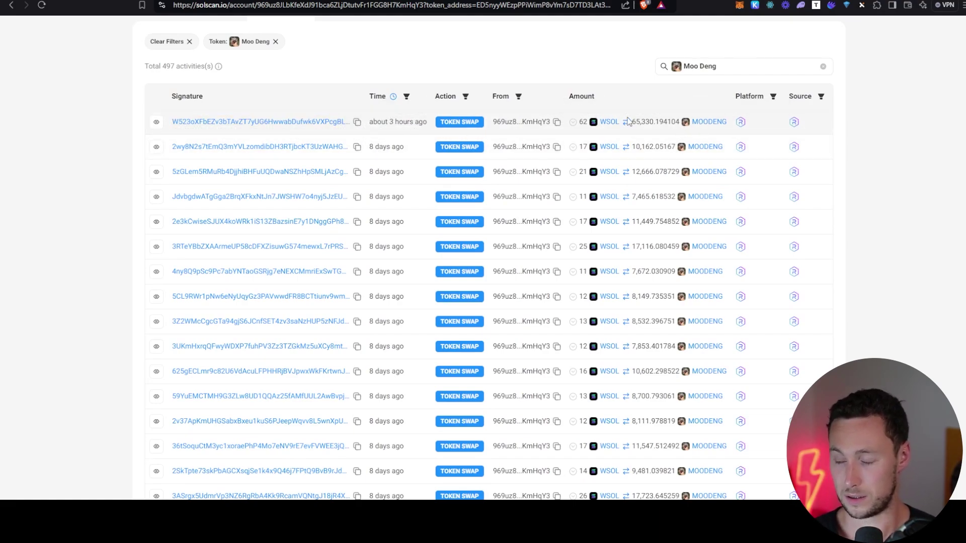
scroll(644, 121, up, 5)
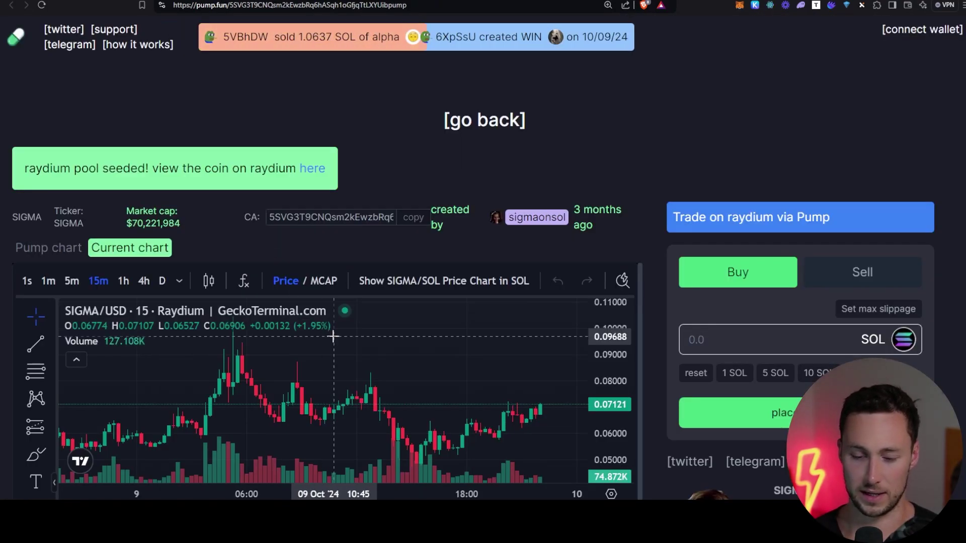
Copy the SIGMA token's CA from its pump.fun page to the clipboard.
scroll(646, 164, down, 1)
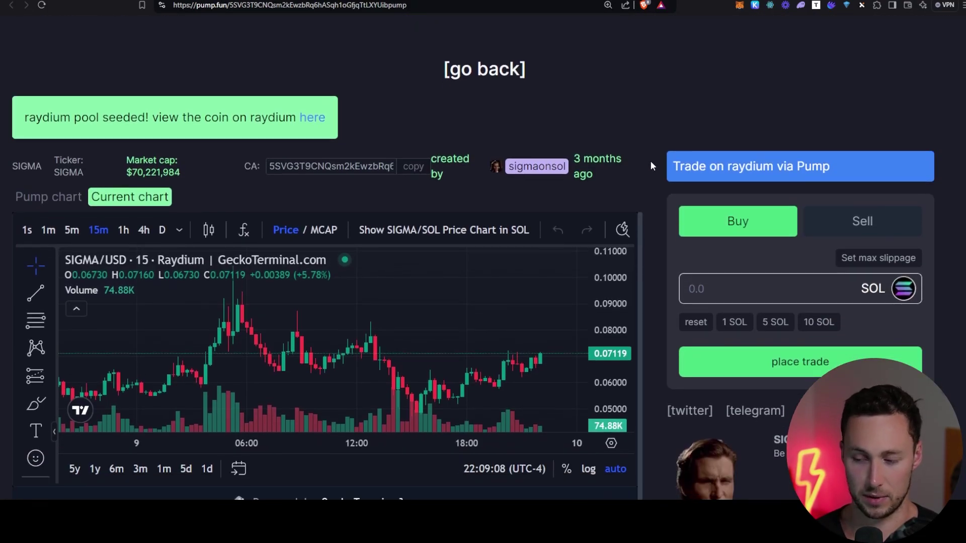
click(413, 166)
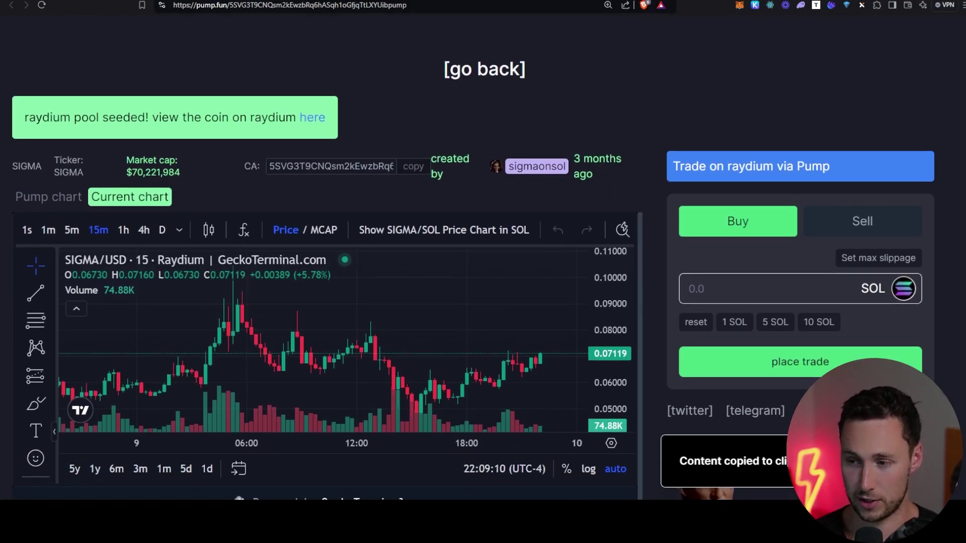
Search DEX Screener with the pasted SIGMA address and open the SIGMA/SOL Raydium pair ($1.7M liquidity).
key(ctrl+Tab)
click(75, 60)
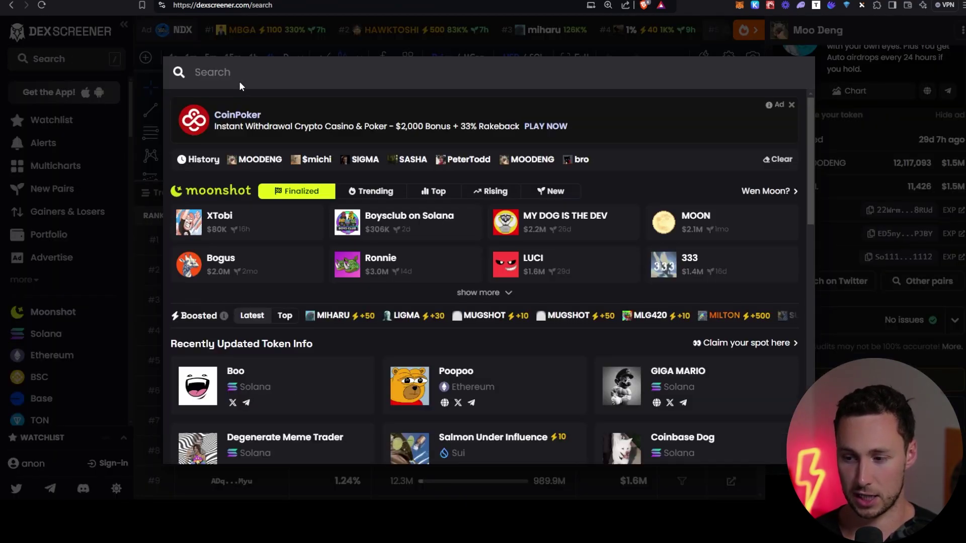
key(ctrl+v)
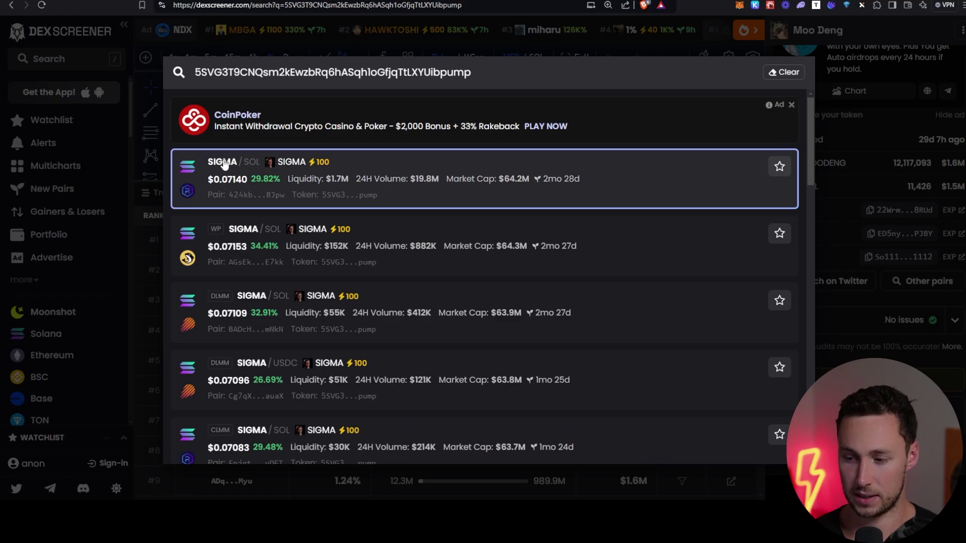
click(240, 165)
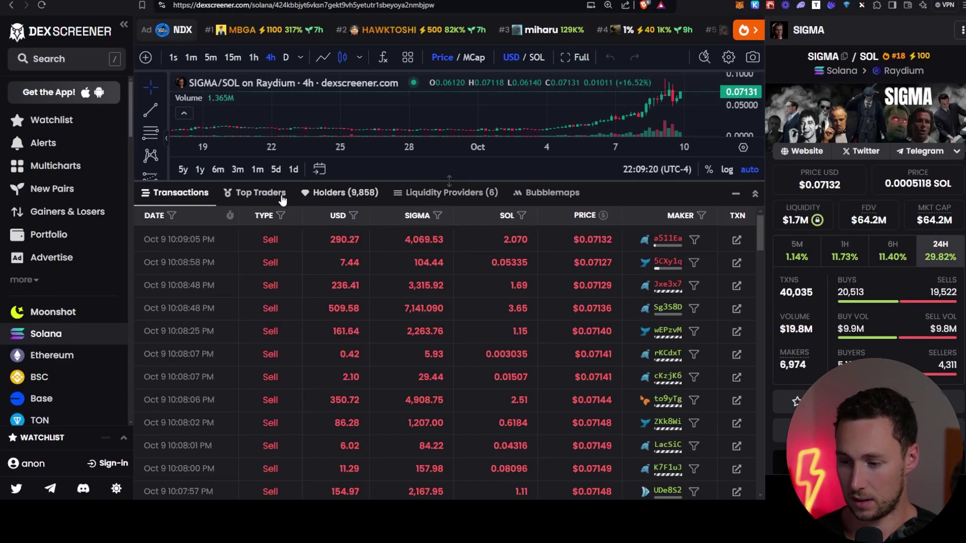
Review the SIGMA holders ranking and its Bubblemaps view with the token filter set to ALL.
click(348, 196)
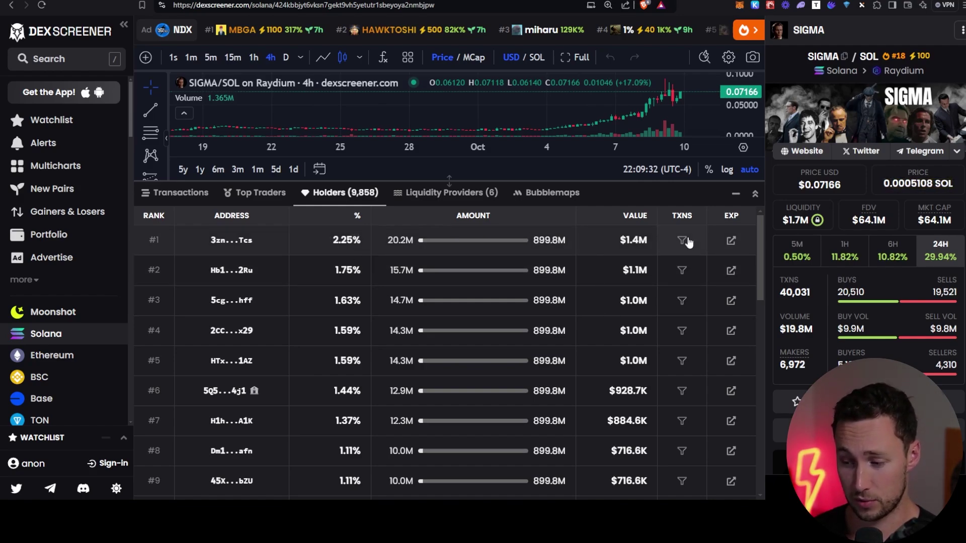
click(546, 197)
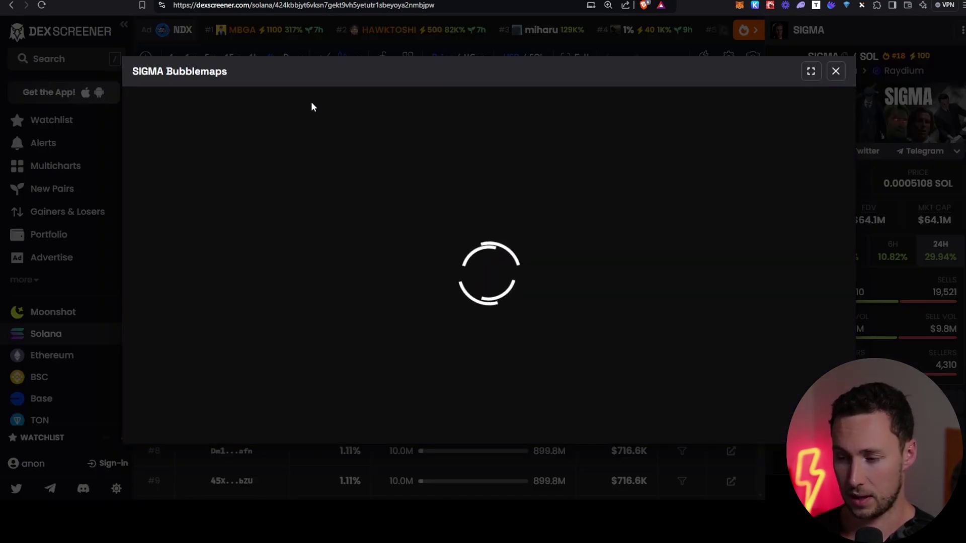
click(282, 113)
click(267, 234)
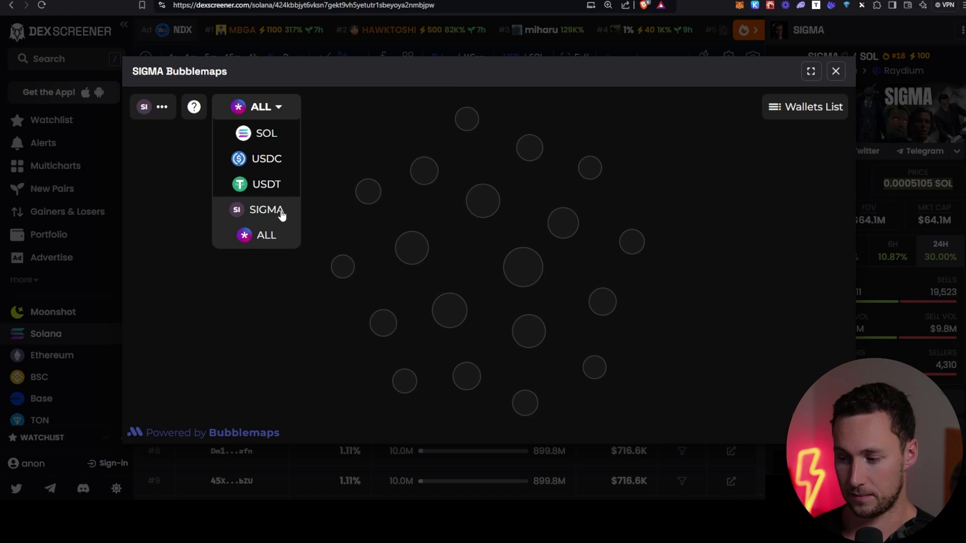
click(836, 71)
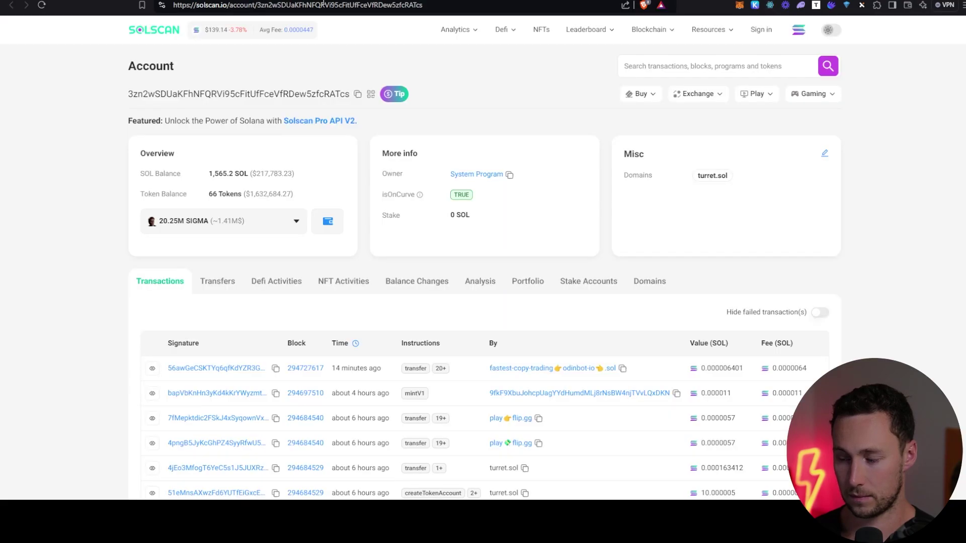
Look over the token transfers of the top holder's and the next holder's wallets on Solscan.
click(226, 281)
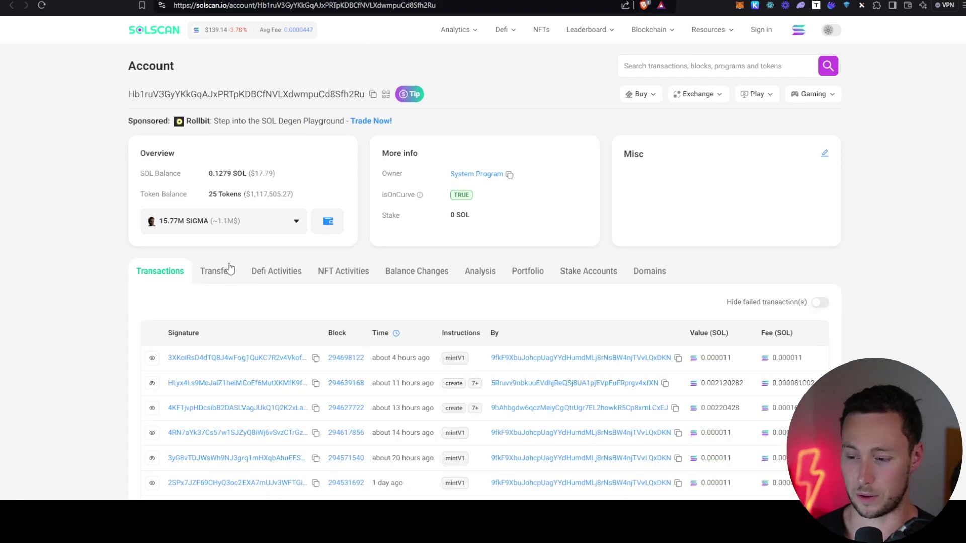
click(226, 272)
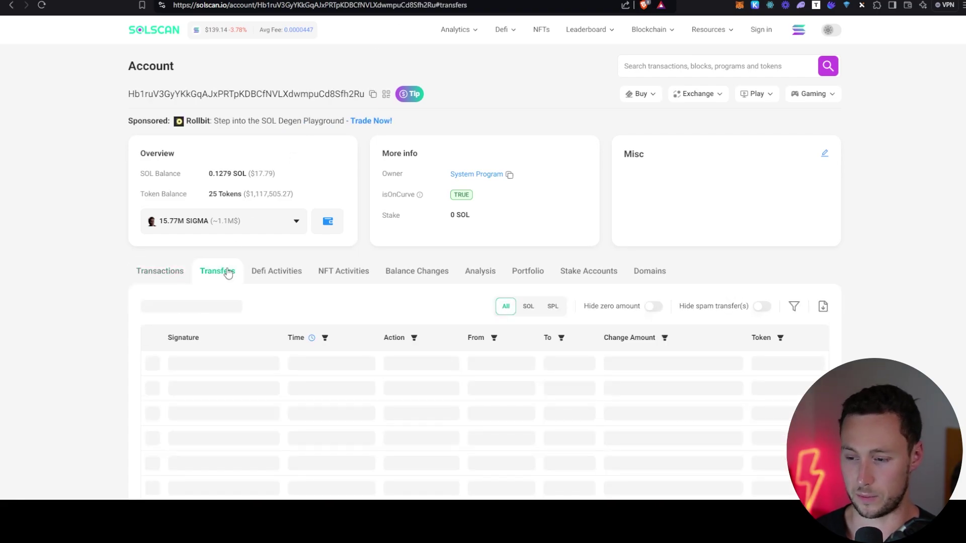
scroll(301, 320, down, 4)
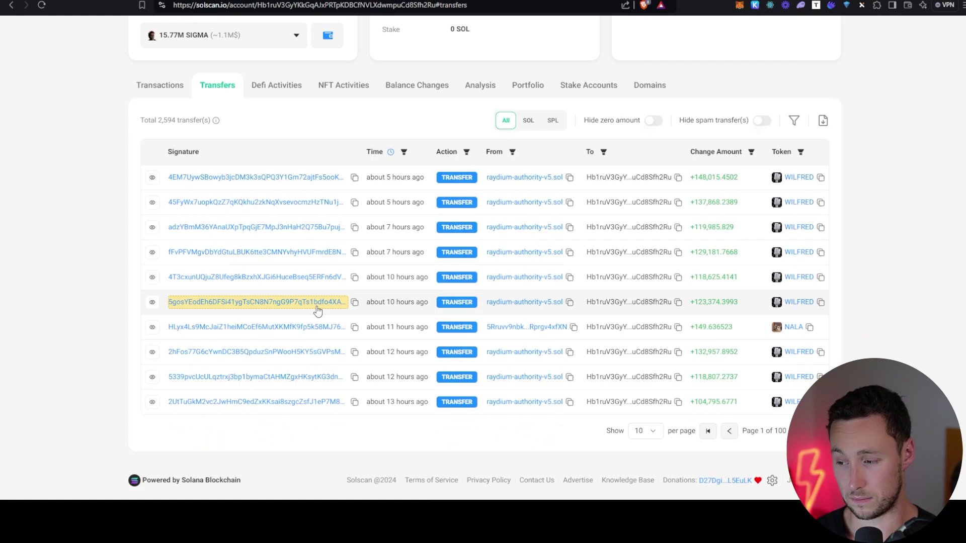
scroll(317, 309, up, 4)
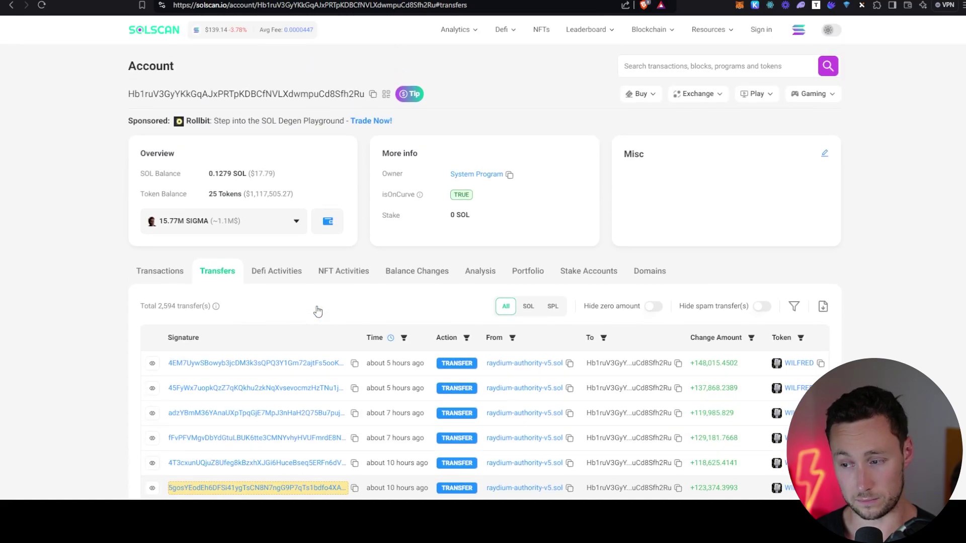
Scroll through the second holder's 621 DeFi swaps, then return to DEX Screener's holders list.
click(279, 271)
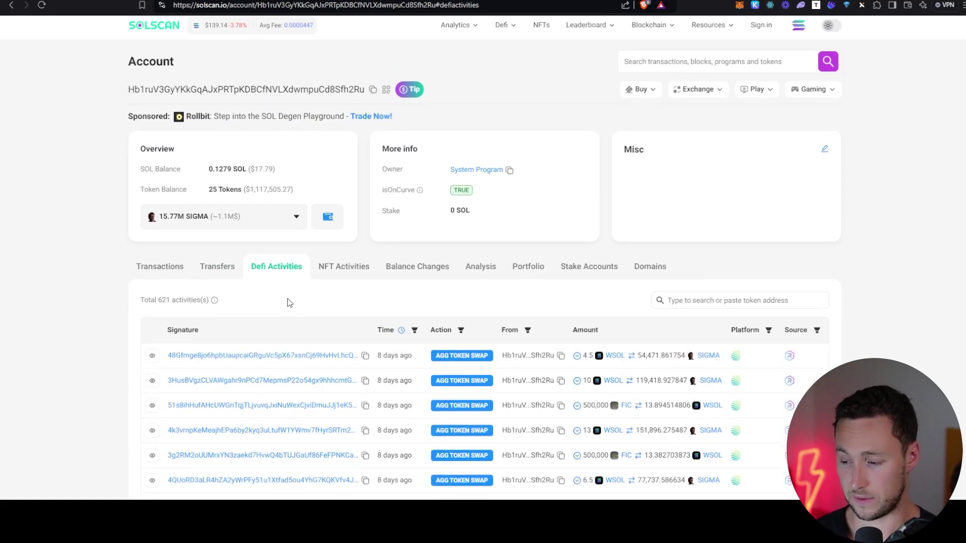
scroll(288, 304, down, 3)
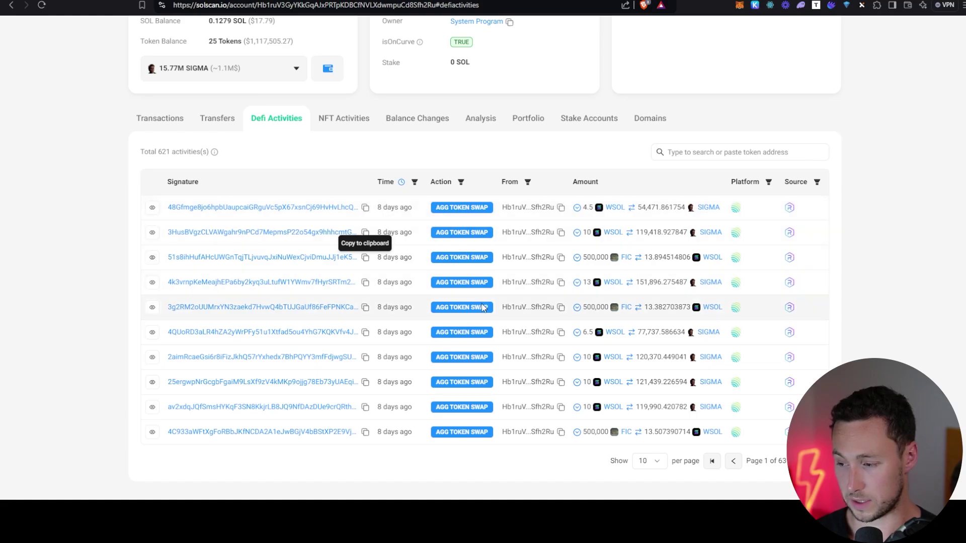
scroll(482, 307, down, 1)
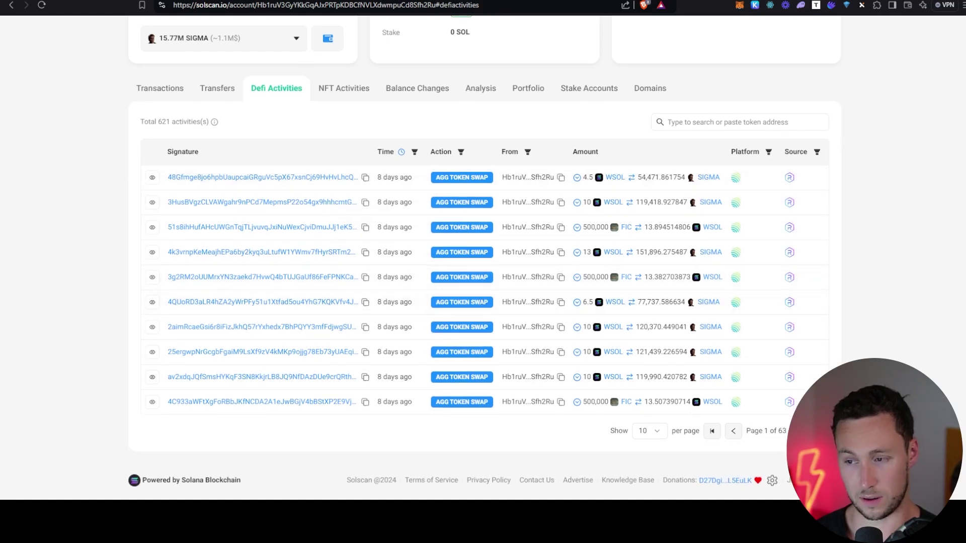
key(ctrl+Tab)
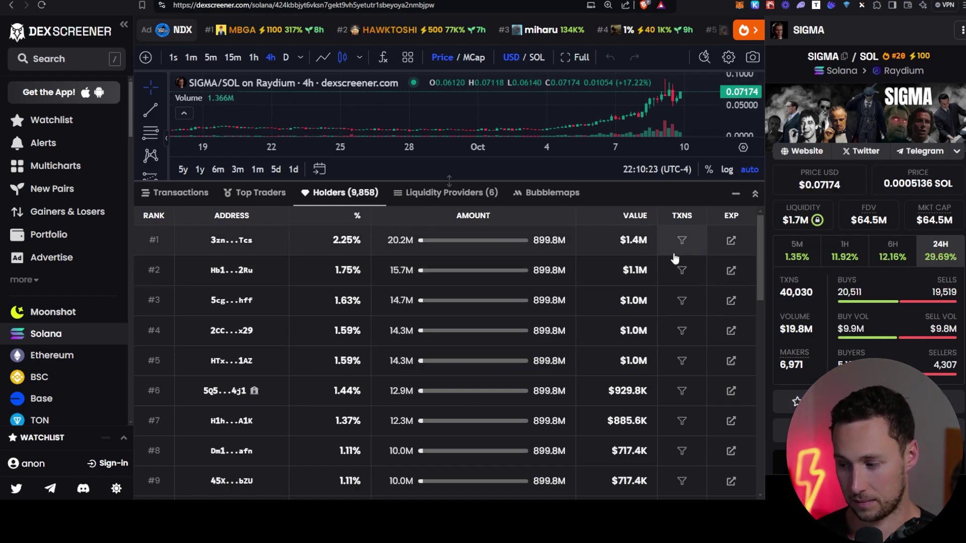
Filter the second holder's Solscan DeFi activities to SIGMA swaps using the copied token address.
scroll(799, 355, down, 1)
scroll(797, 355, down, 6)
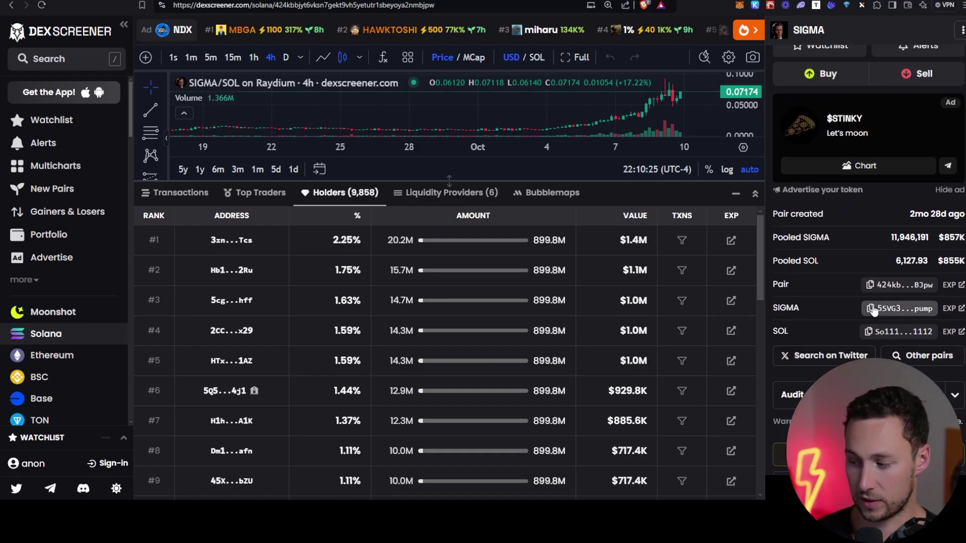
click(870, 308)
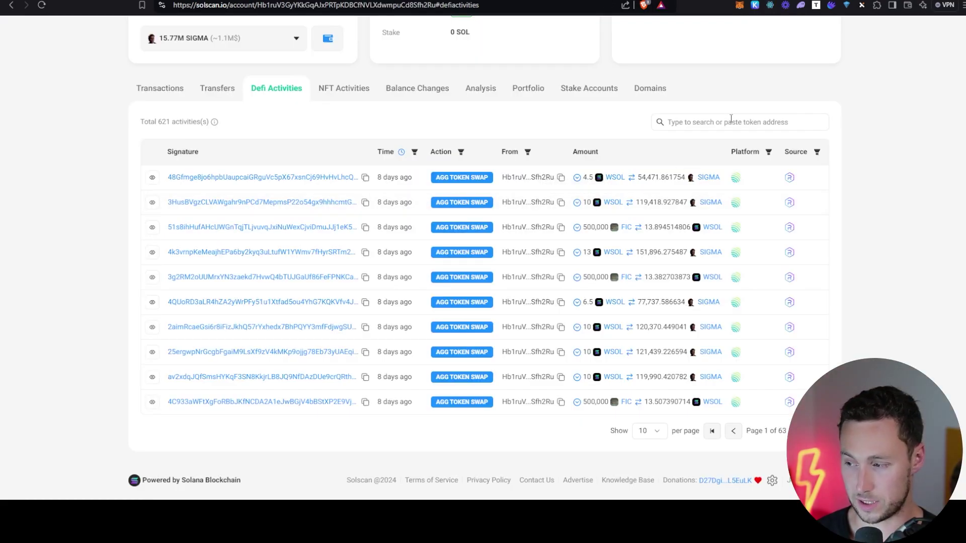
click(729, 122)
key(ctrl+v)
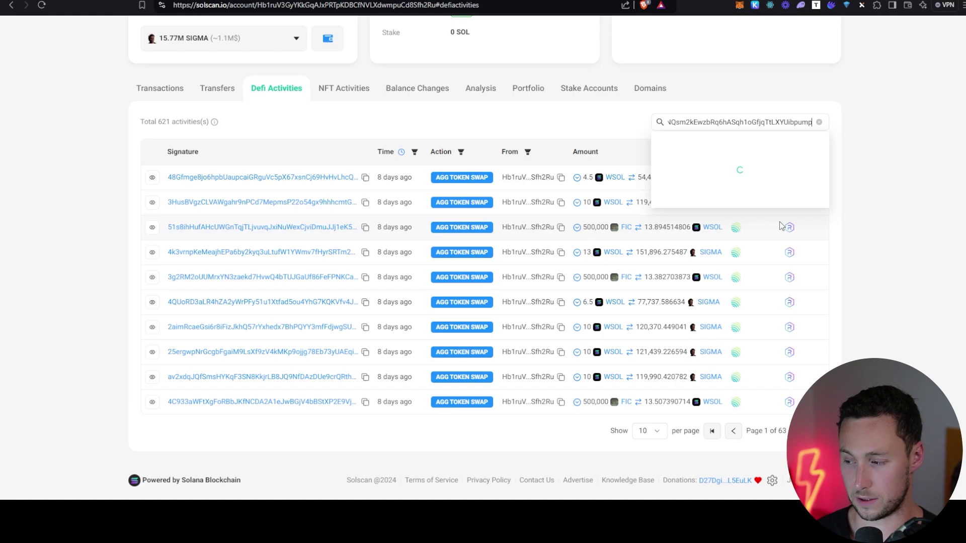
click(686, 151)
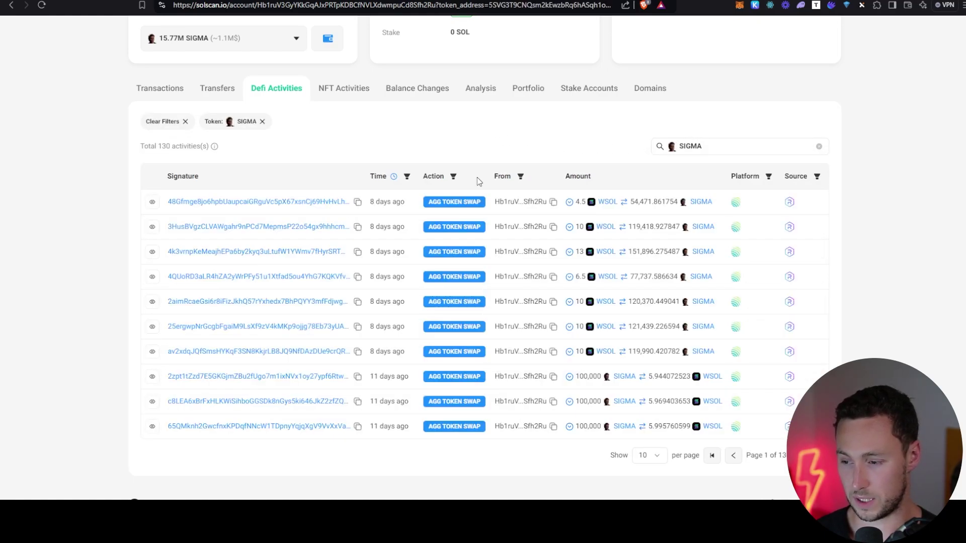
Show 30 SIGMA swaps per page, scroll through them, and return to the holders list.
scroll(340, 269, down, 1)
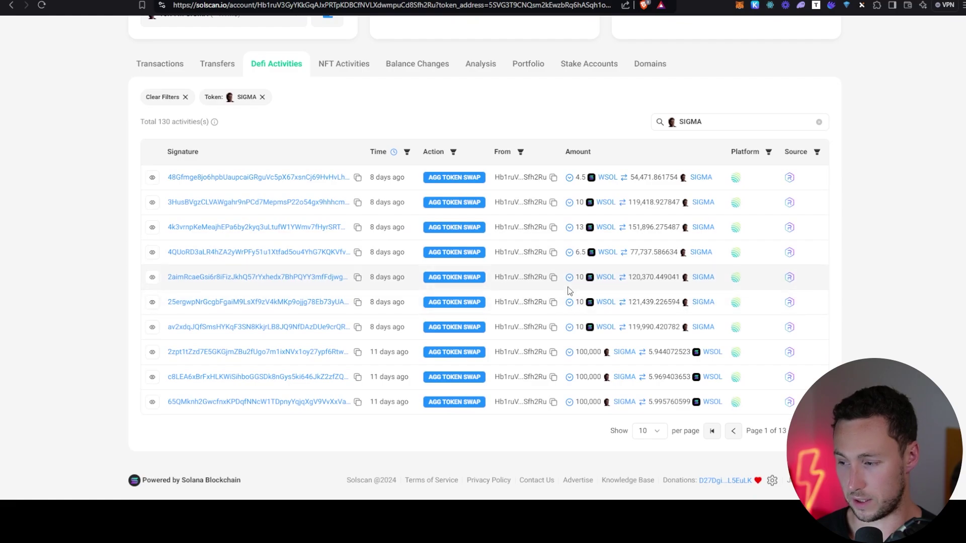
click(642, 433)
click(650, 408)
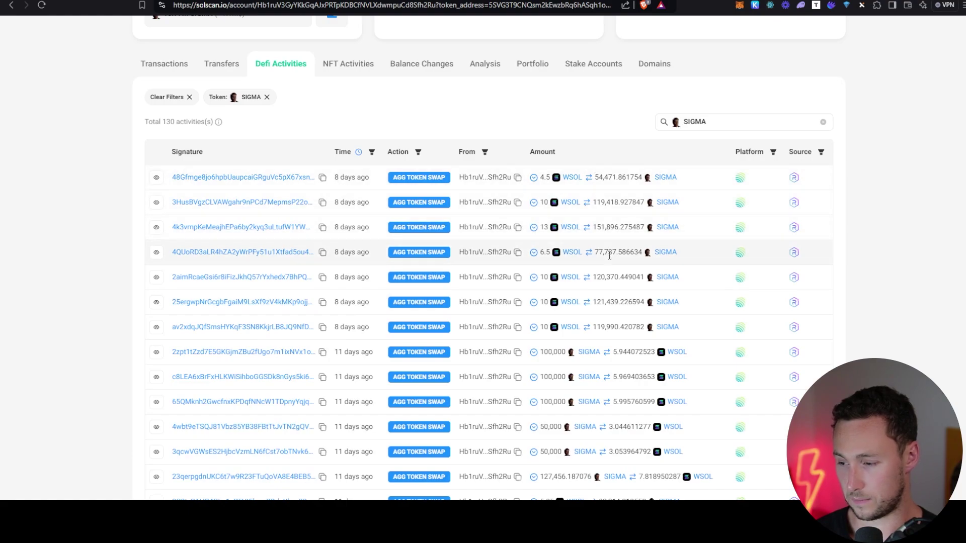
scroll(610, 251, down, 2)
scroll(584, 185, down, 1)
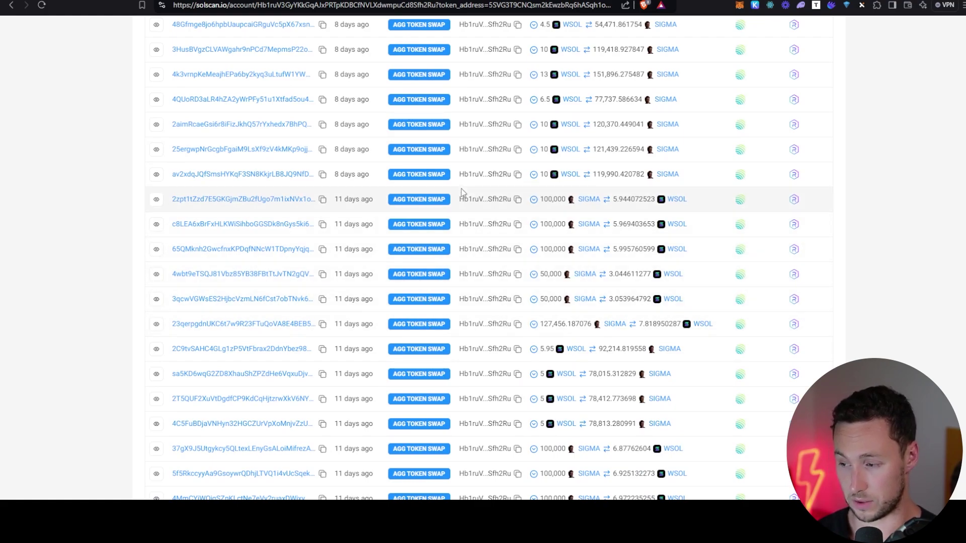
scroll(462, 191, up, 1)
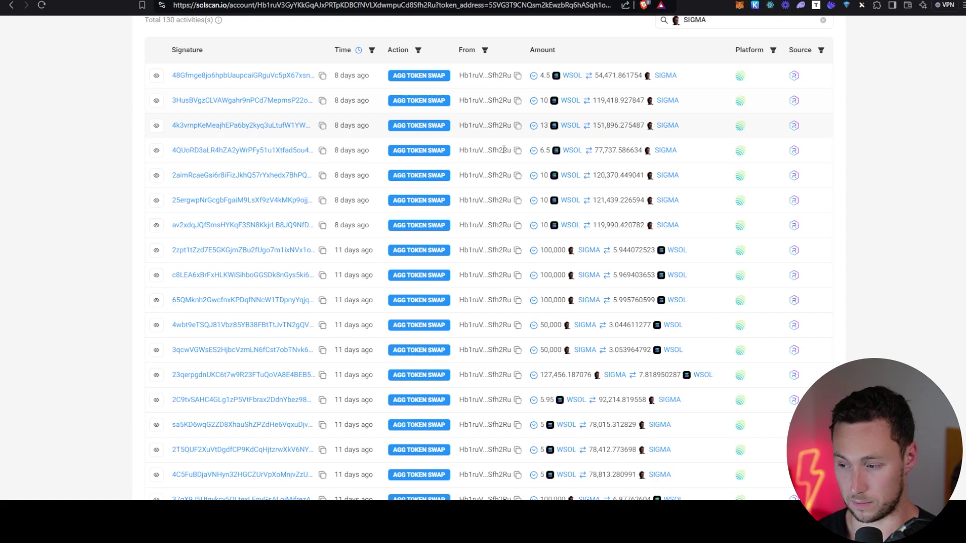
scroll(367, 352, down, 1)
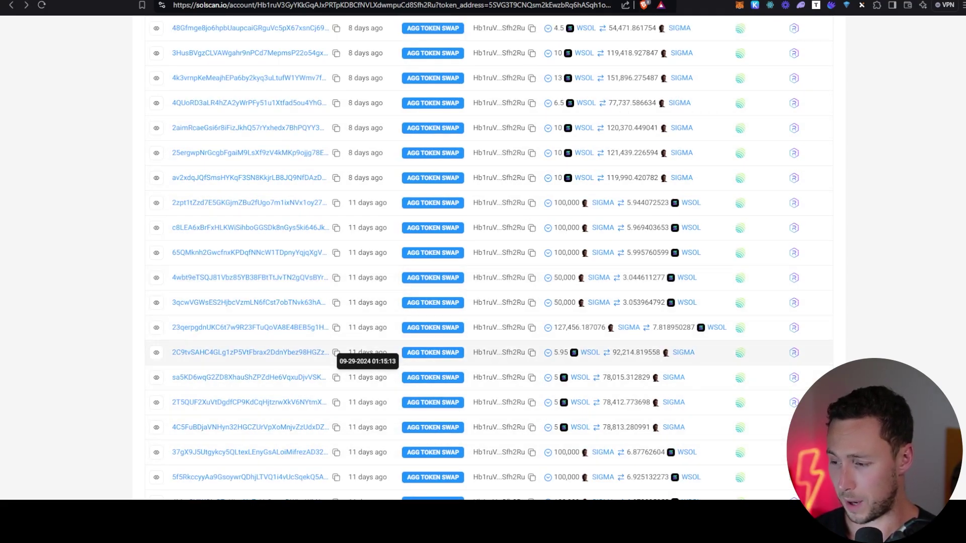
scroll(367, 352, down, 1)
scroll(367, 347, down, 3)
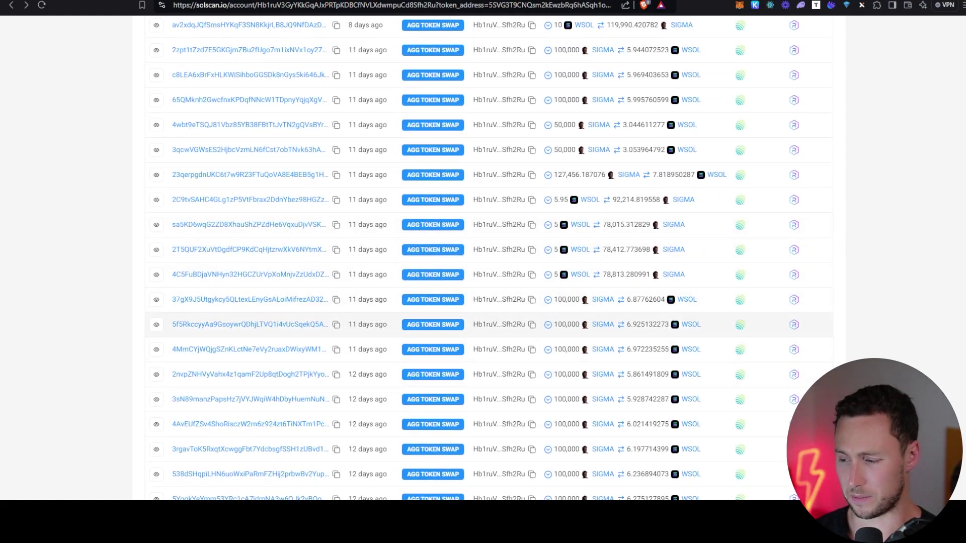
scroll(531, 313, down, 3)
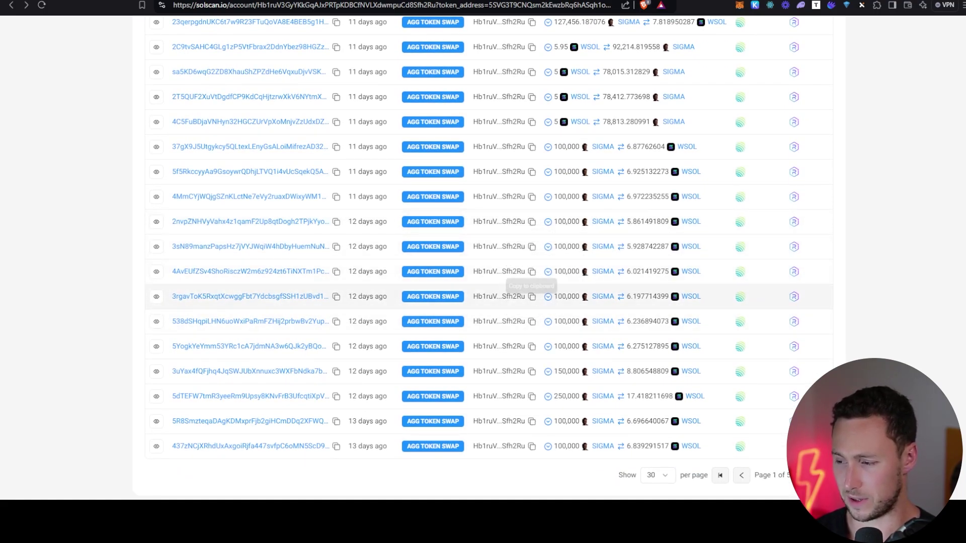
scroll(532, 272, up, 1)
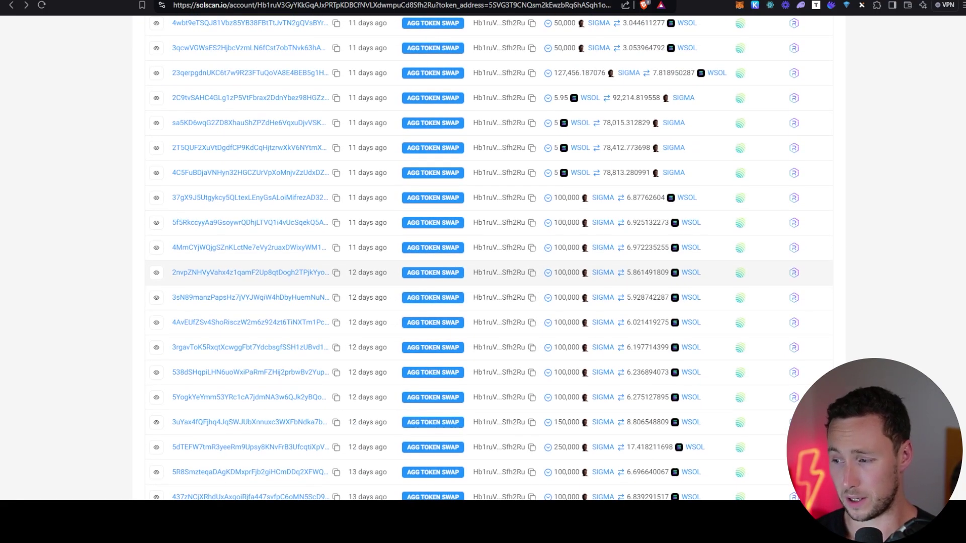
scroll(531, 272, up, 8)
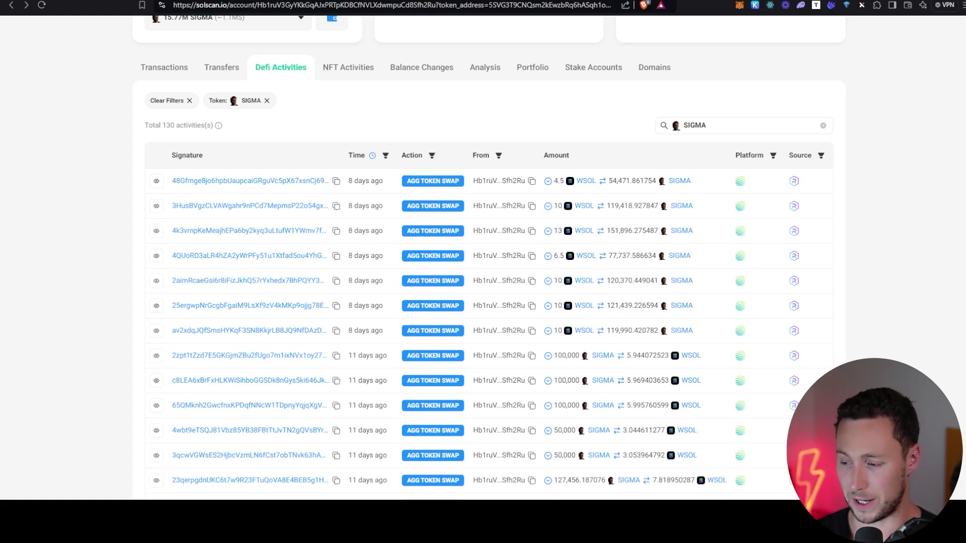
scroll(488, 258, up, 2)
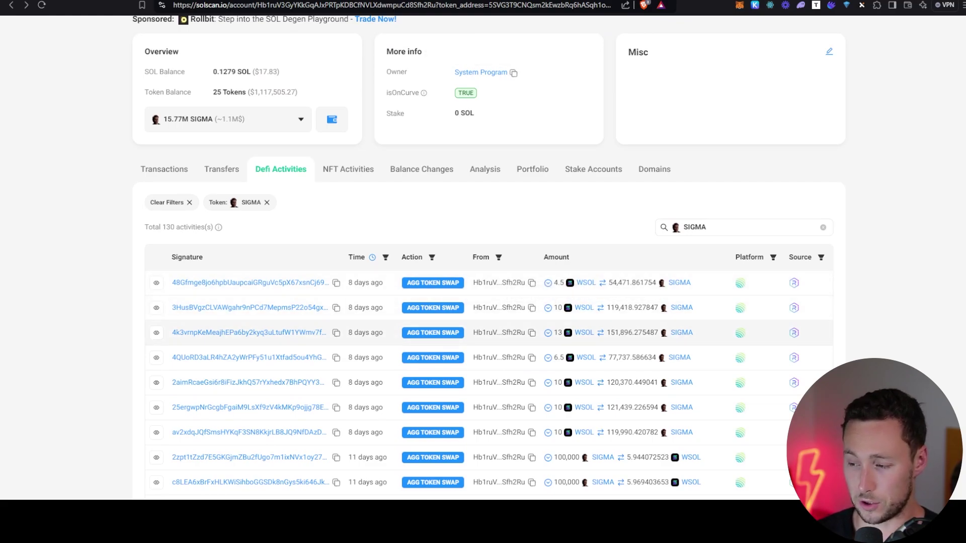
key(ctrl+Tab)
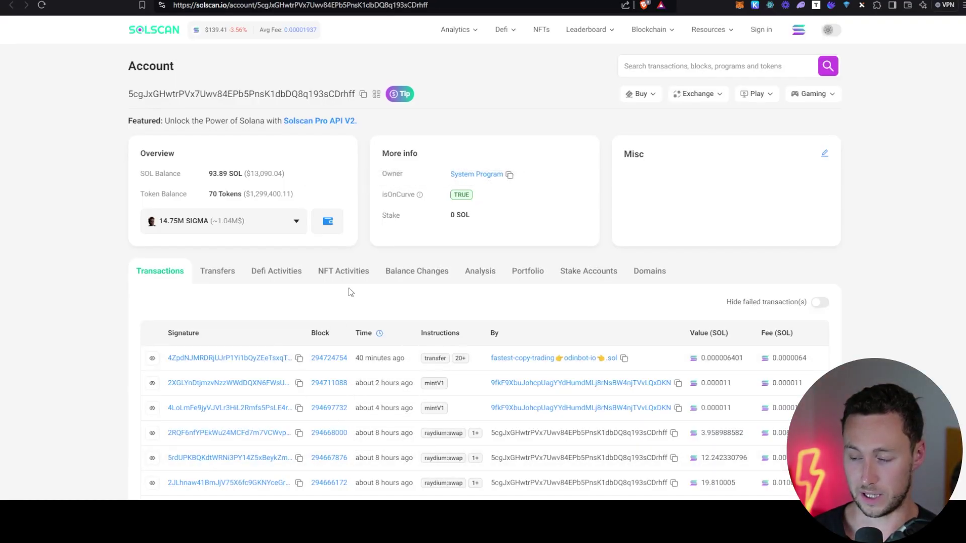
Filter the third-largest holder's Solscan DeFi activities to SIGMA swaps using the pasted address.
click(272, 276)
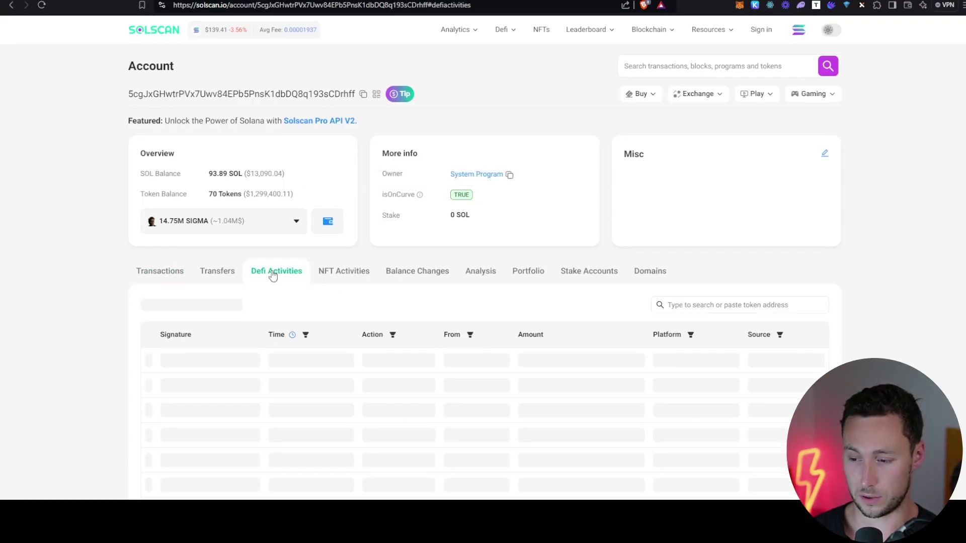
click(733, 306)
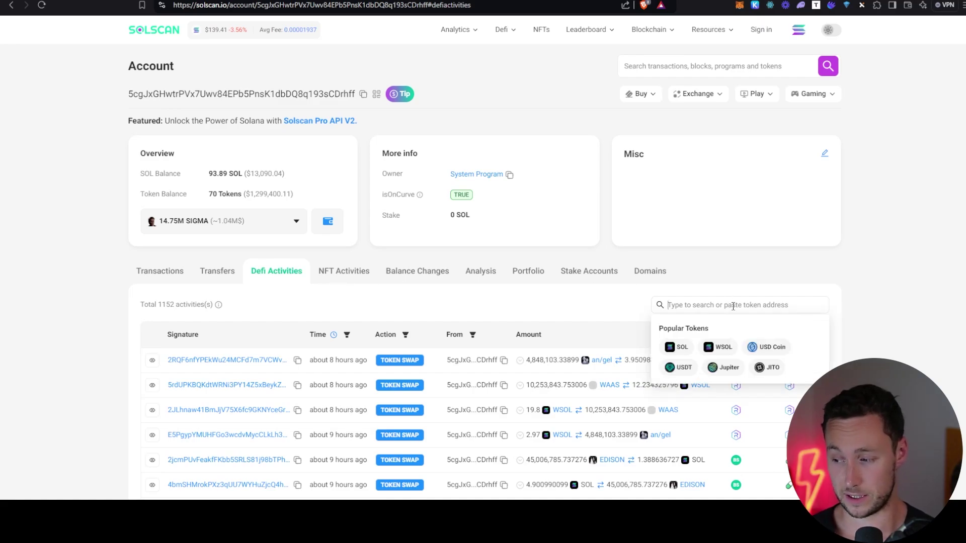
key(ctrl+v)
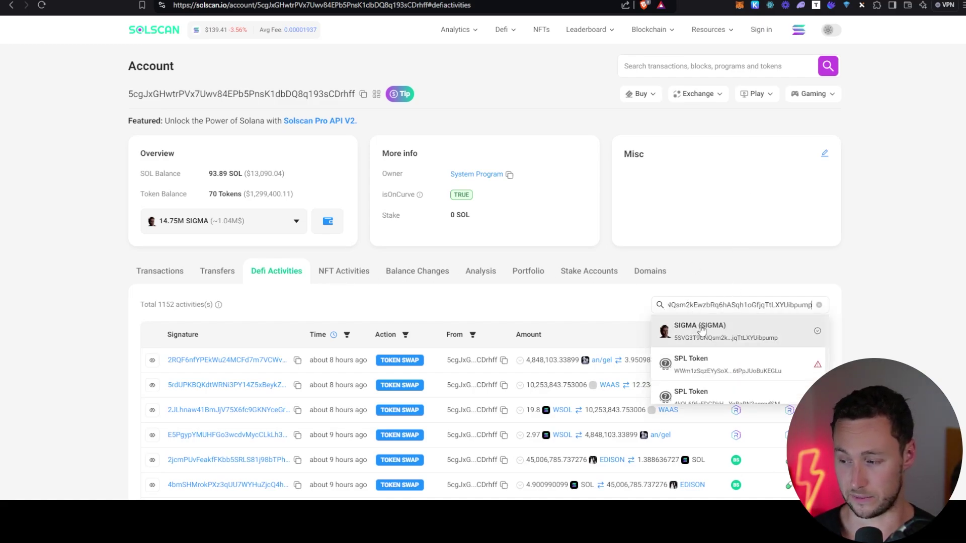
click(699, 330)
Show 40 SIGMA swaps per page and scroll through the 26 listed swaps.
scroll(531, 312, down, 1)
scroll(531, 316, down, 4)
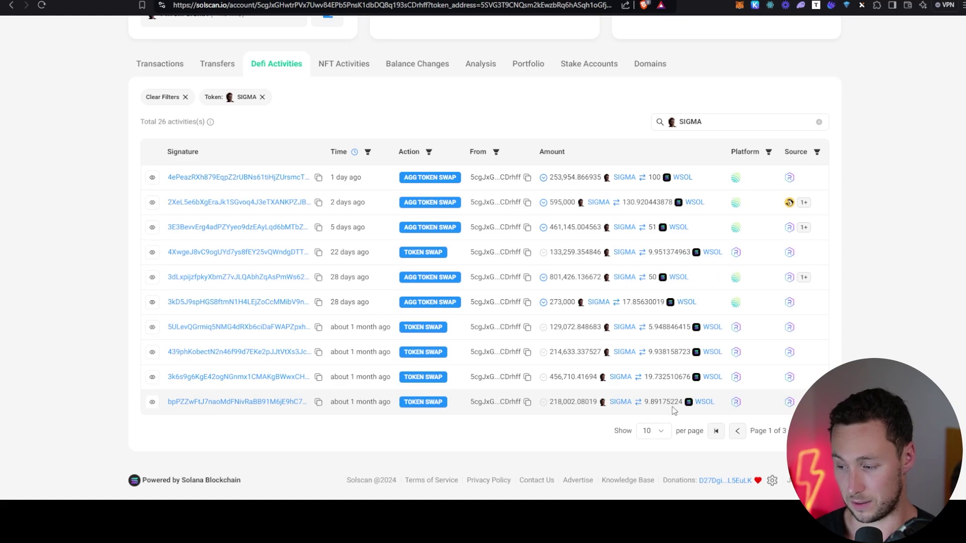
click(652, 431)
click(653, 372)
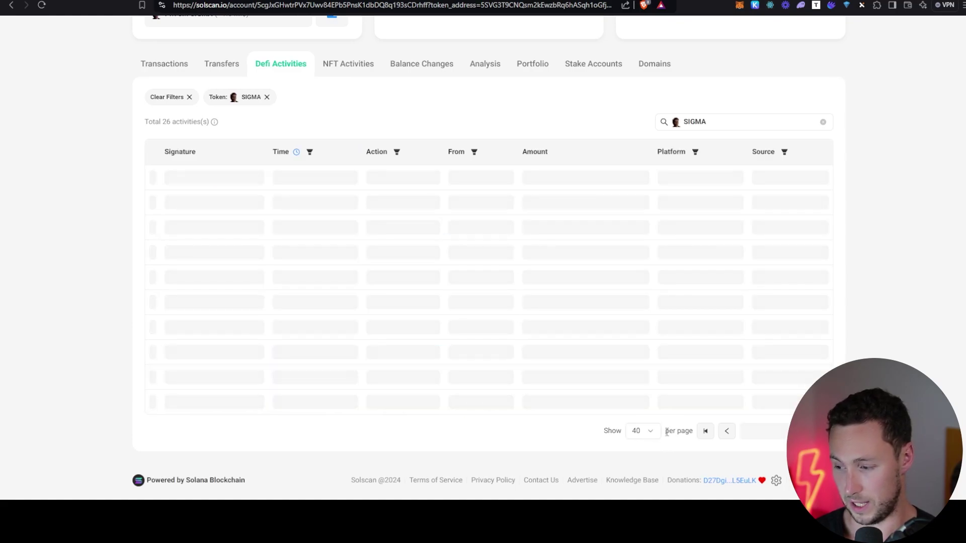
scroll(679, 400, down, 10)
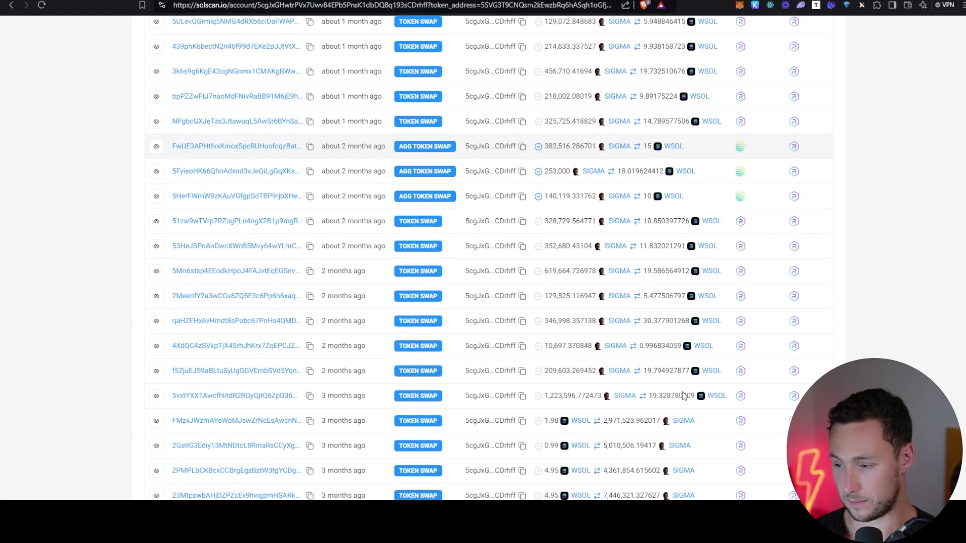
scroll(679, 392, down, 3)
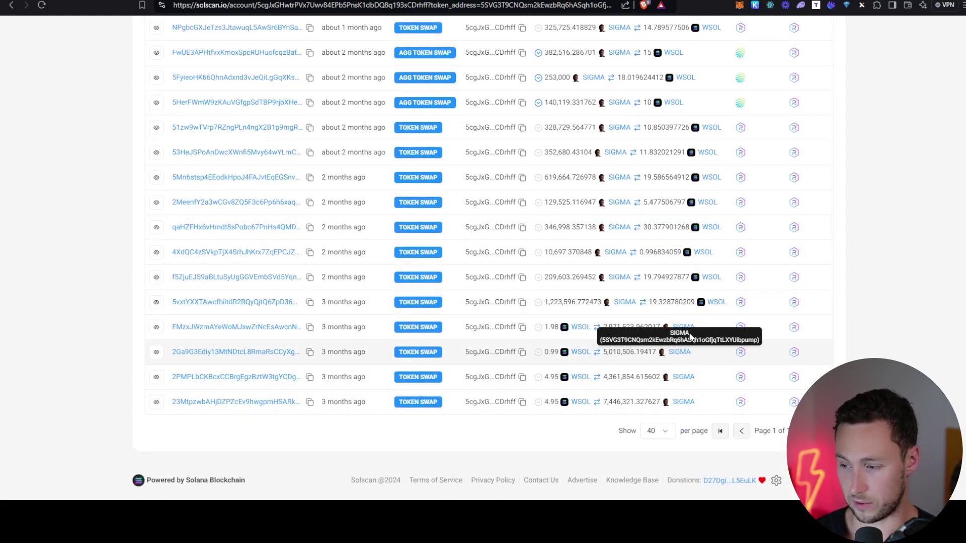
scroll(690, 336, up, 1)
scroll(707, 326, up, 5)
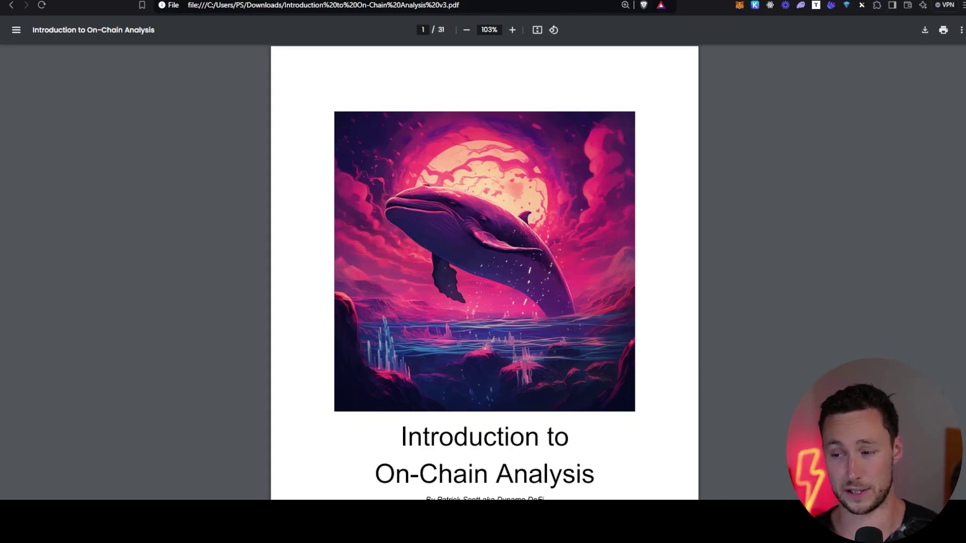
Scroll the On-Chain Analysis PDF from its cover to the page 2 Table of Contents.
scroll(484, 272, down, 1)
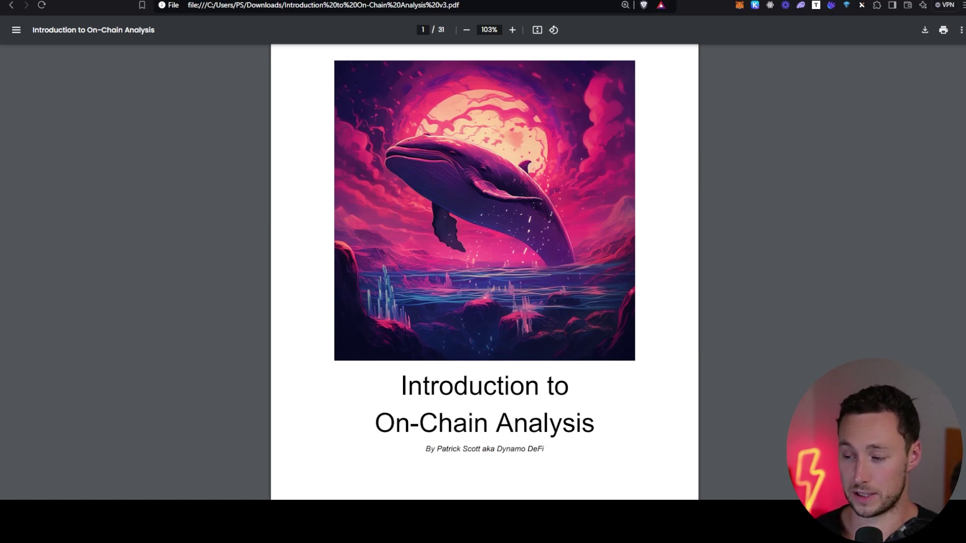
scroll(484, 272, down, 8)
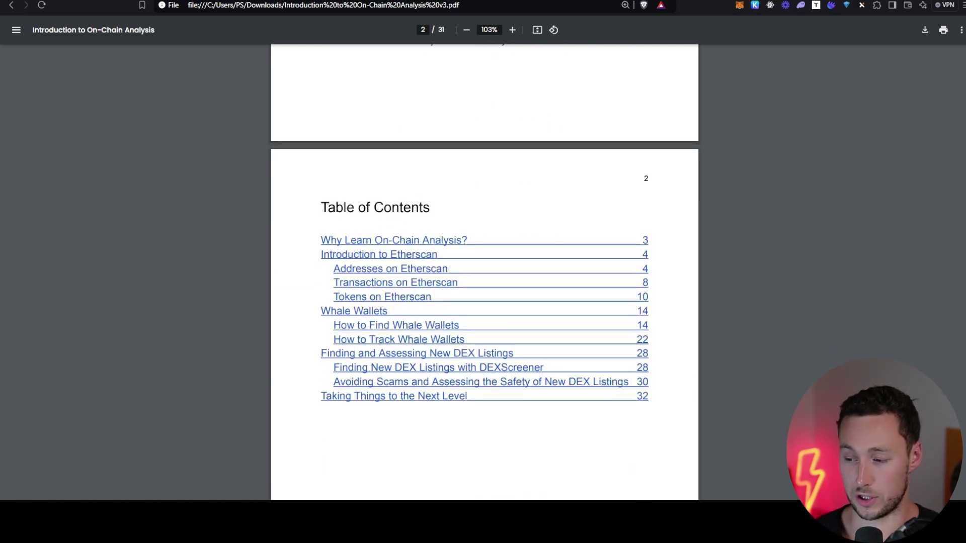